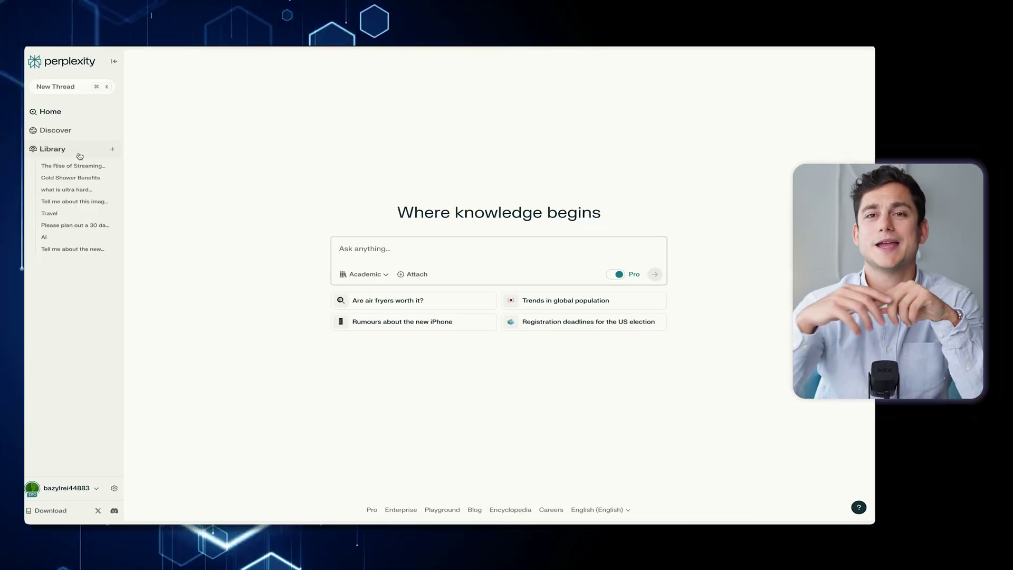
- Start a thread asking for a ciabatta history article, follow up on its origins, then open settings
left_click(113, 150)
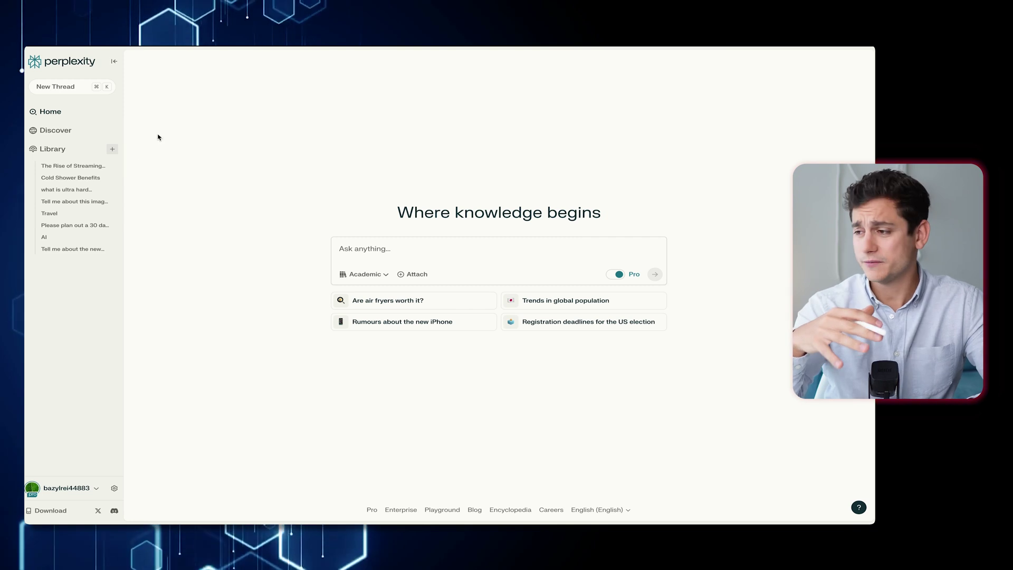
left_click(157, 136)
type("Give me an article ")
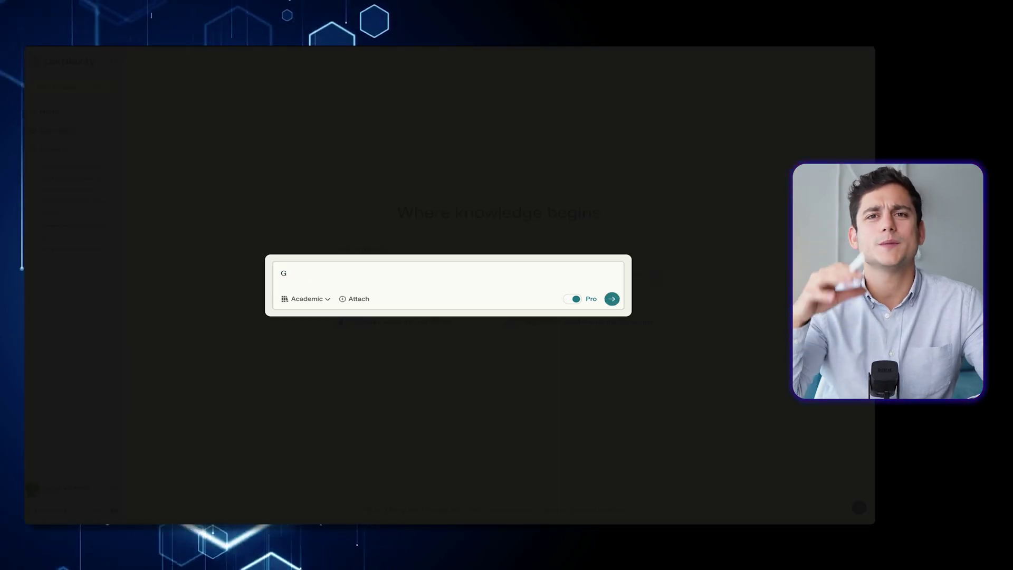
type("about the history of nature")
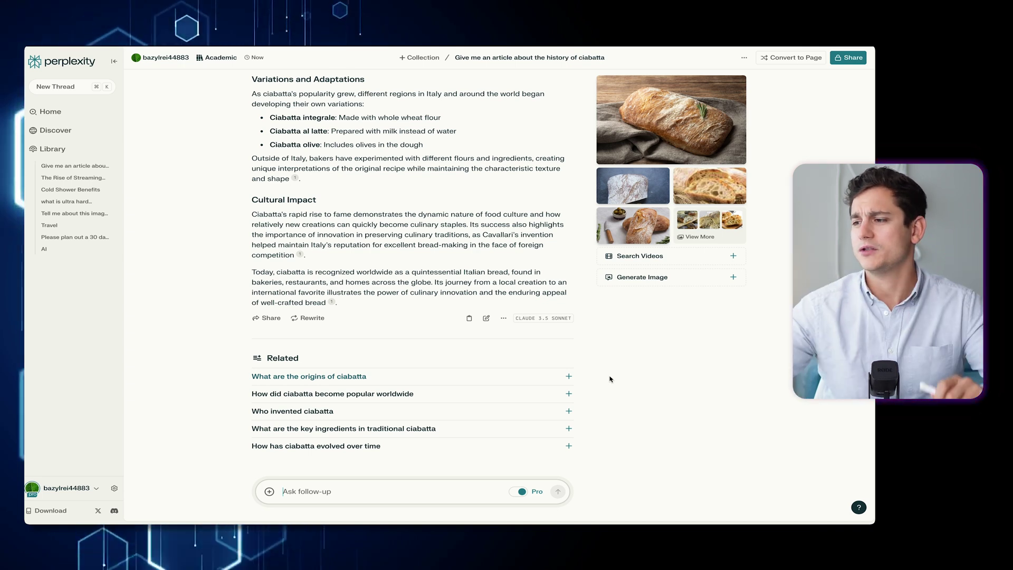
left_click(572, 378)
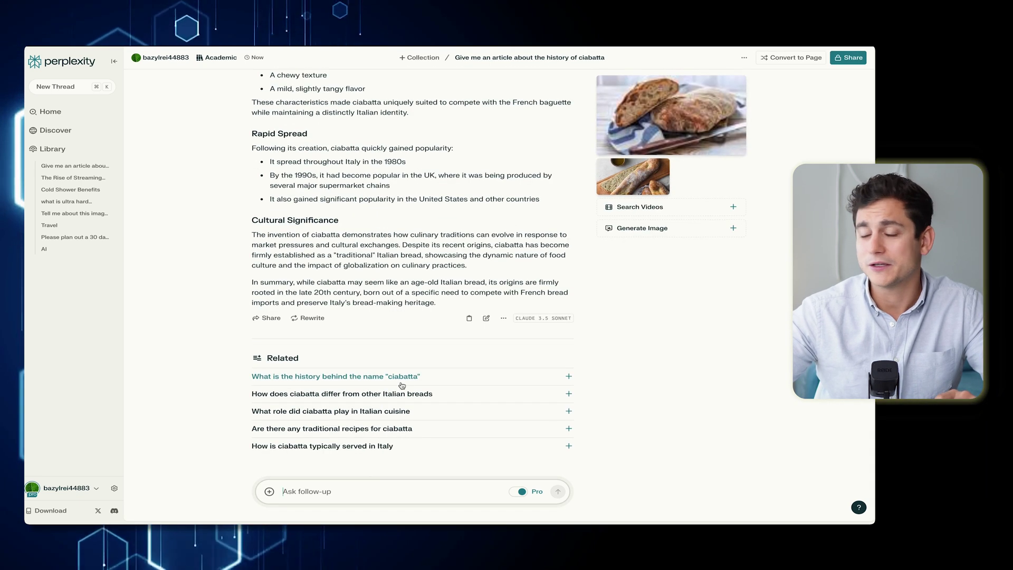
left_click(115, 490)
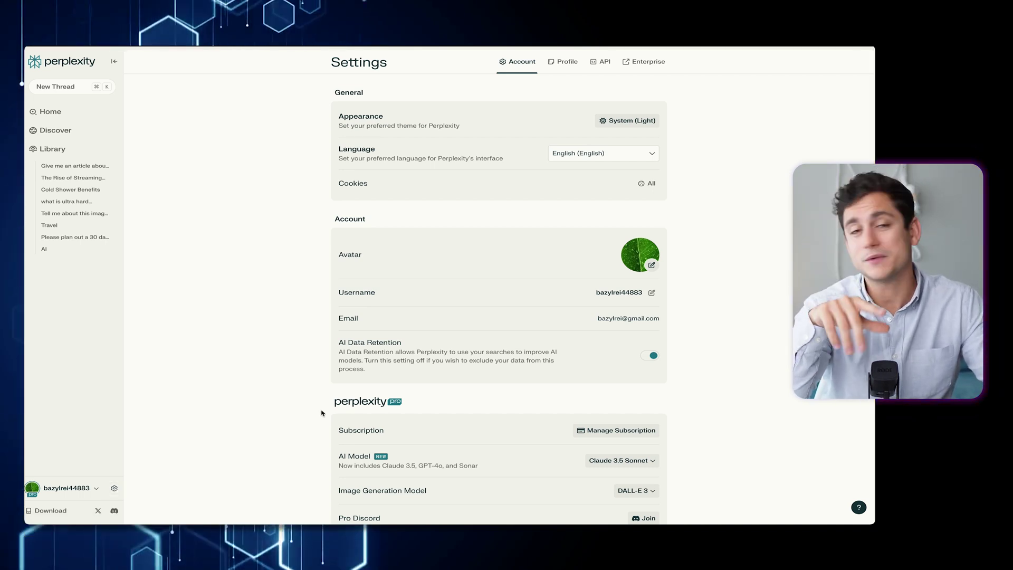
- Keep Claude 3.5 Sonnet and DALL-E 3 as the models, then open the Library + menu
scroll(465, 425, "down", 3)
left_click(647, 390)
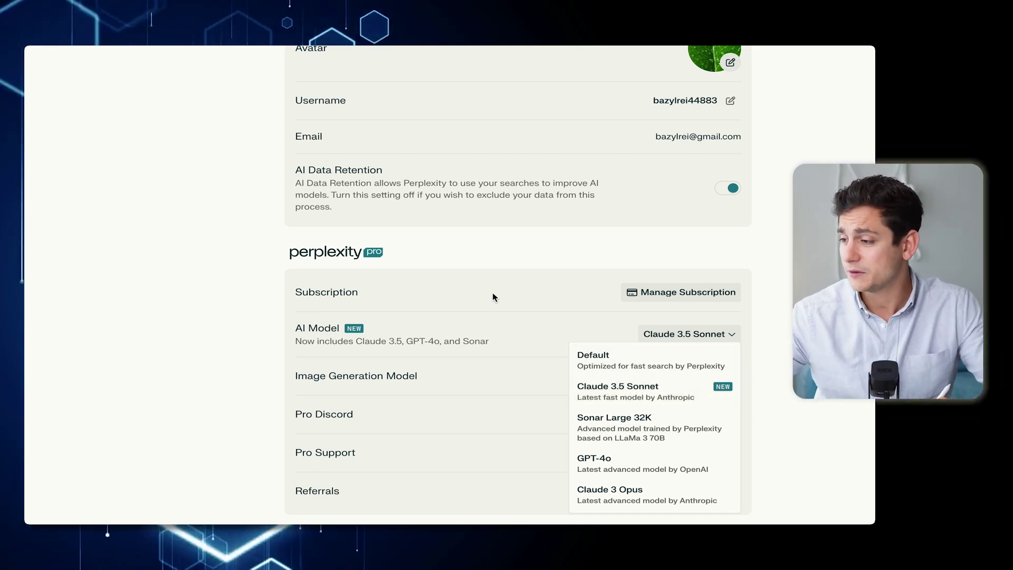
left_click(455, 288)
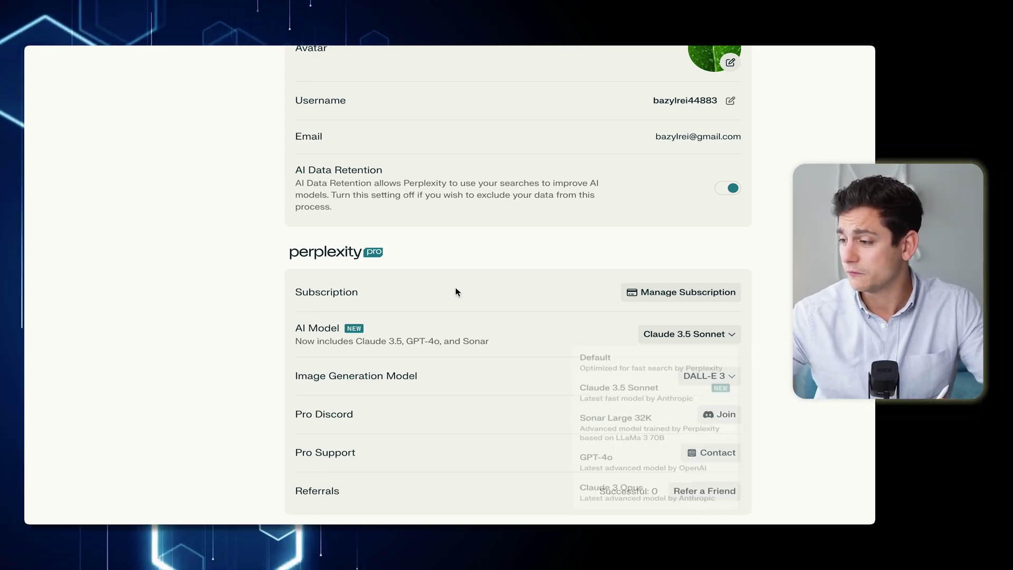
left_click(729, 376)
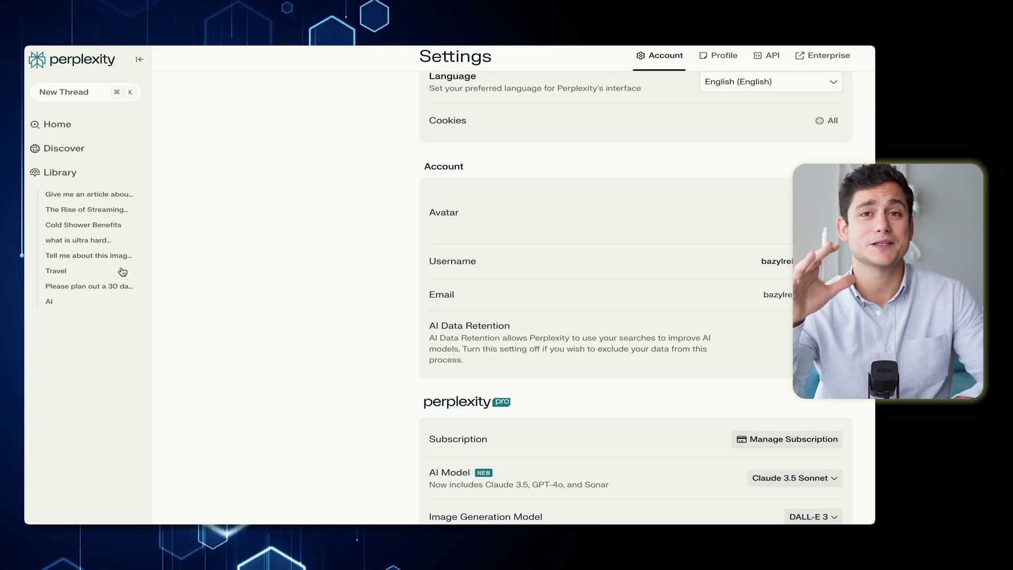
scroll(121, 221, "up", 4)
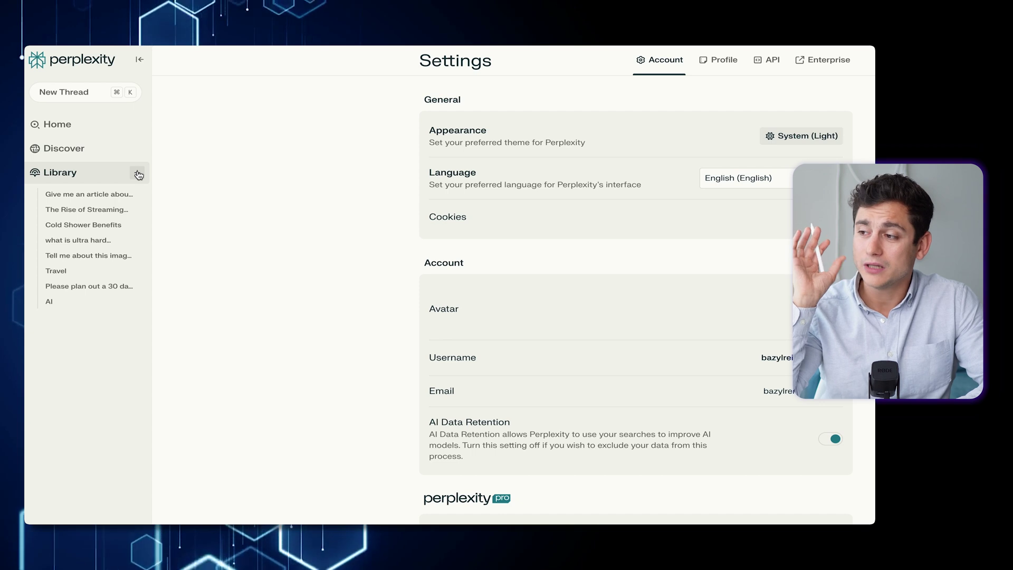
left_click(138, 174)
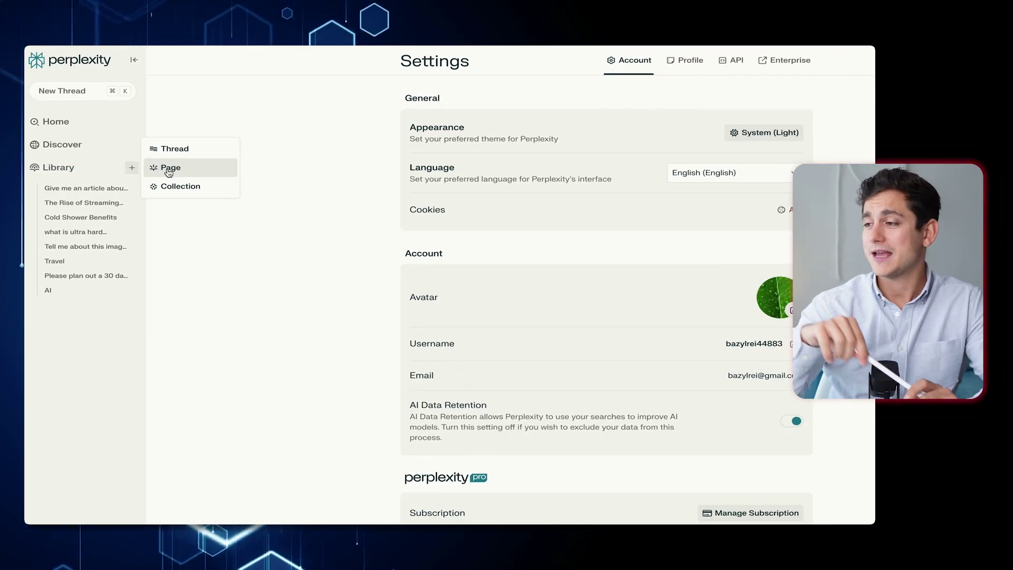
- Create a new draft Page from the Library + menu
left_click(174, 175)
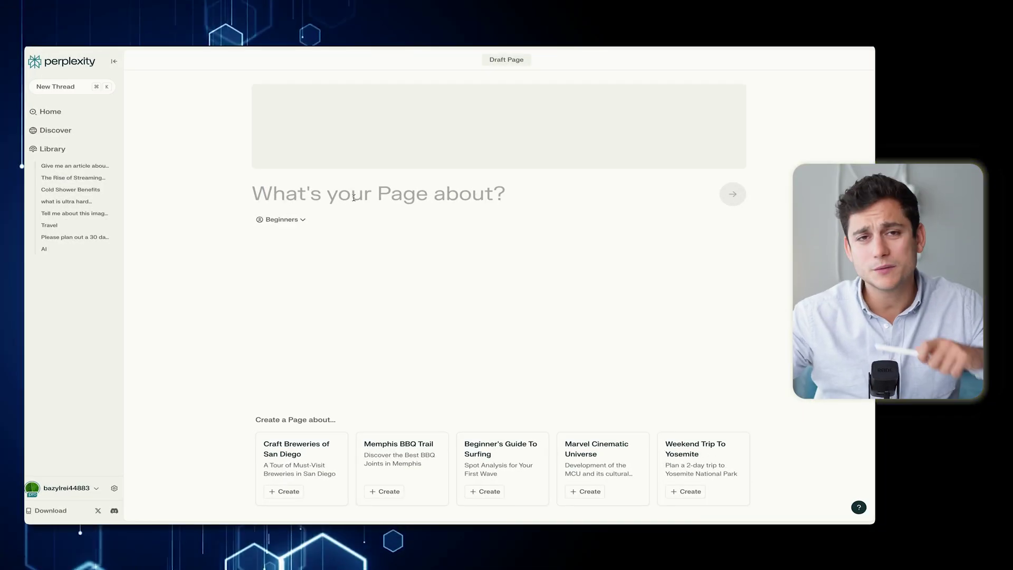
- Generate a Page on the topic 'What is SEO' and scroll through the written sections
type("What is SEO")
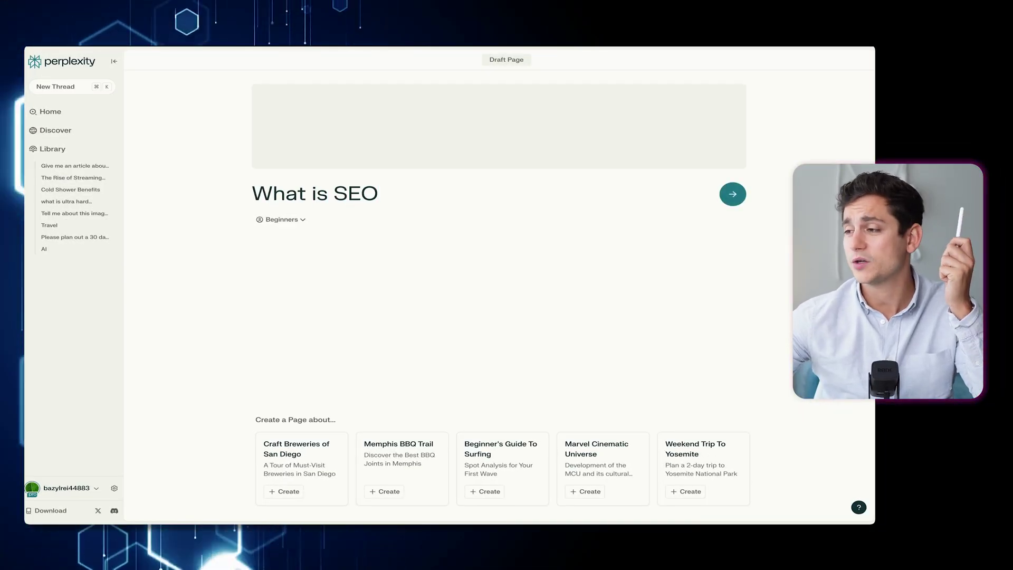
key("Return")
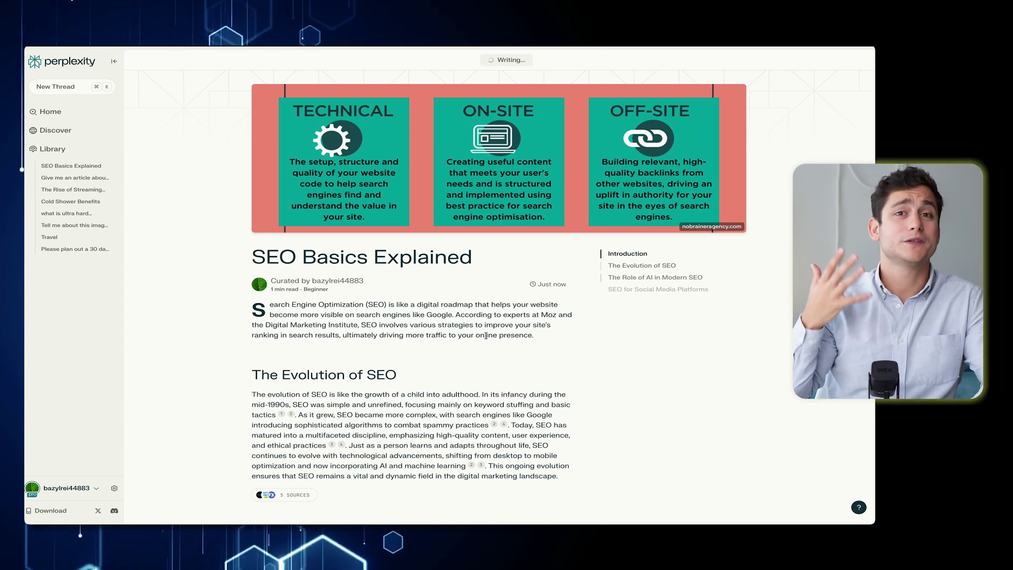
scroll(485, 336, "down", 3)
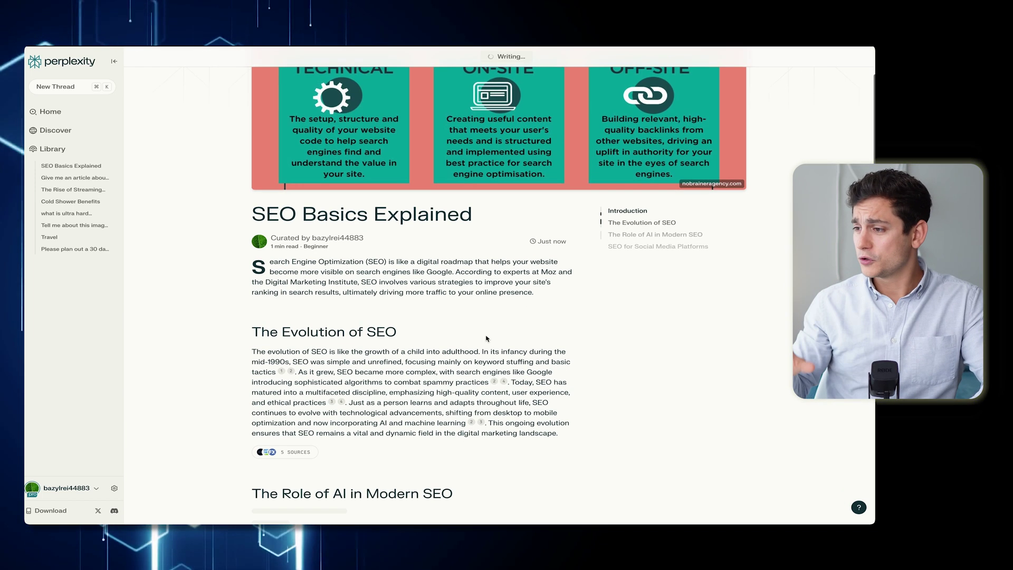
scroll(486, 339, "down", 5)
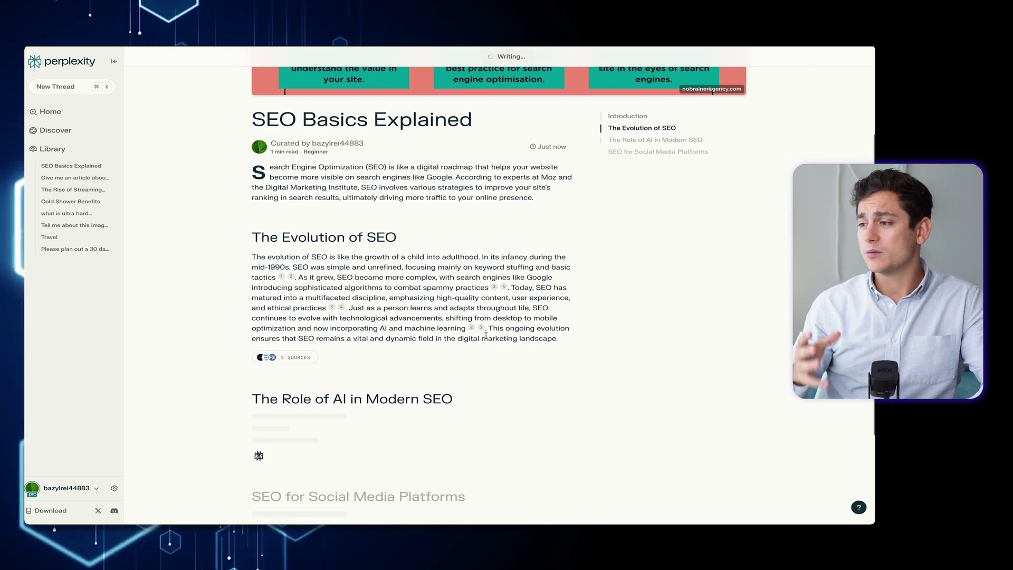
scroll(485, 338, "down", 1)
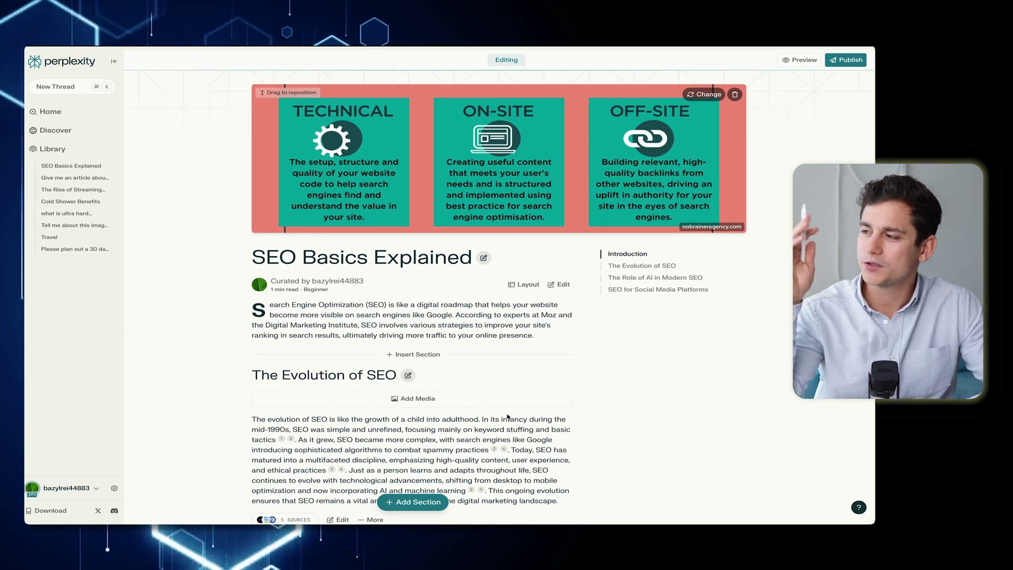
- Set a generated DALL-E 3 mountain-and-gears image as the header, positioned to show both
left_click(733, 100)
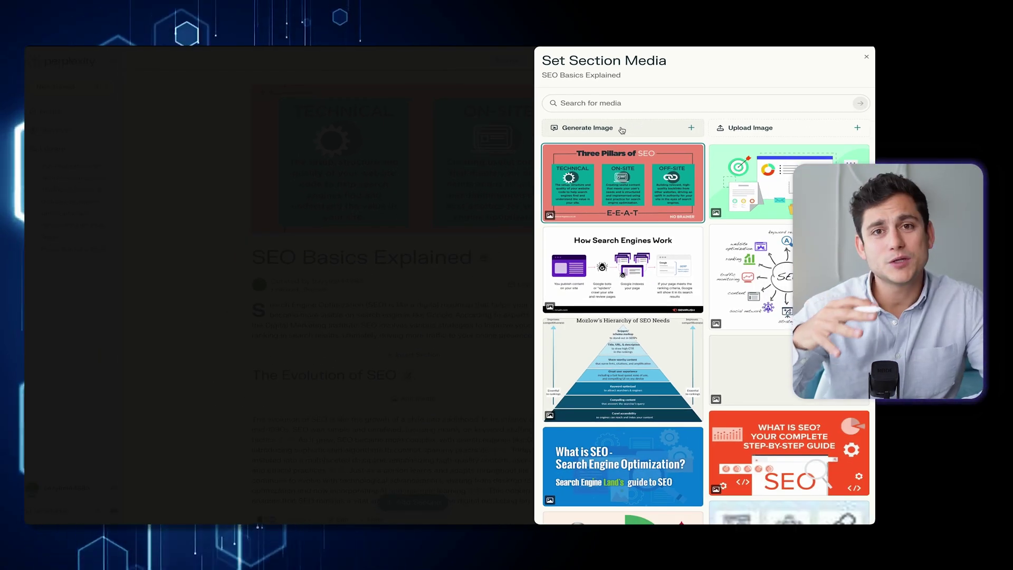
left_click(622, 130)
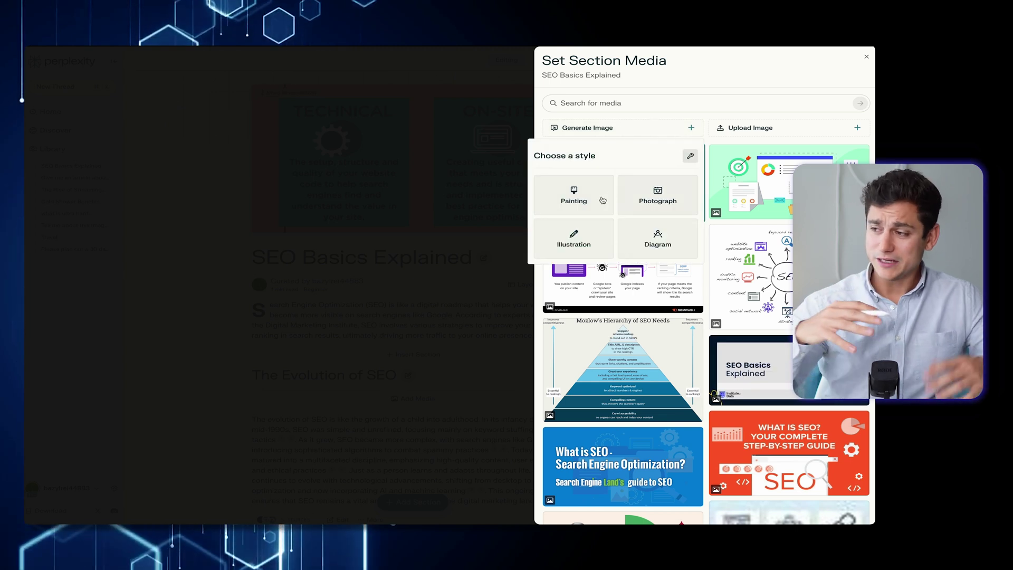
left_click(582, 243)
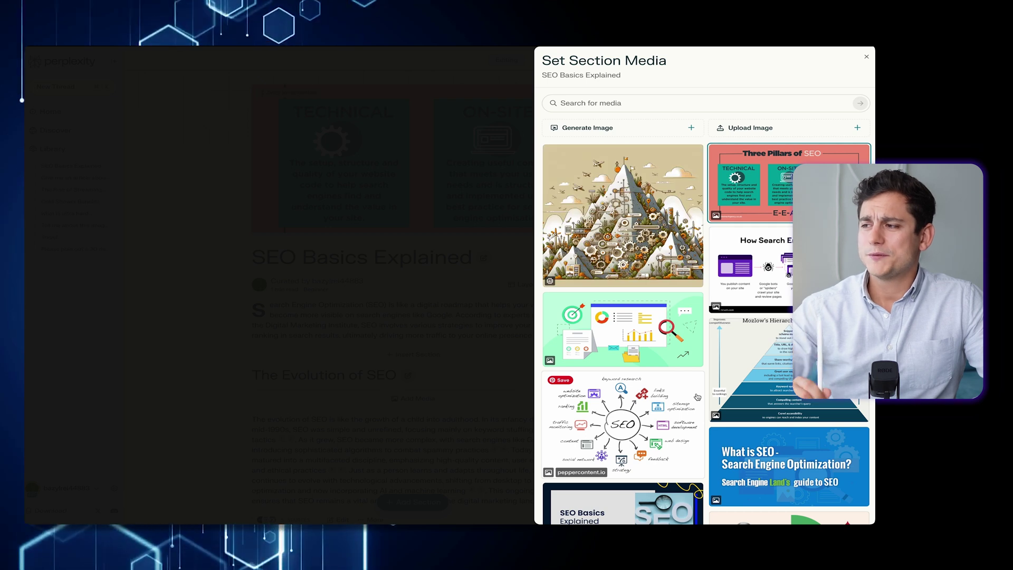
left_click(623, 242)
left_click_drag(578, 188, 582, 63)
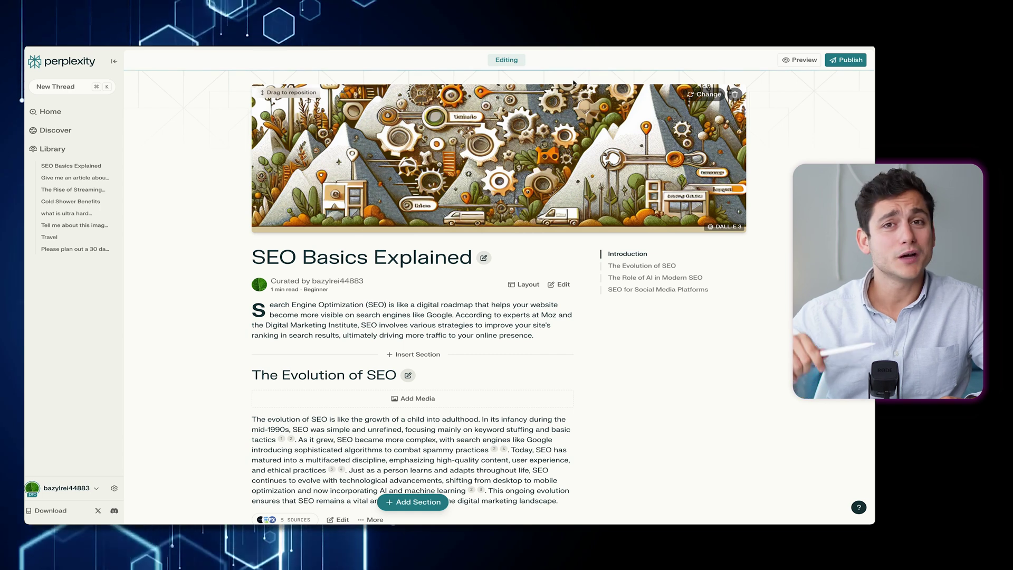
left_click_drag(582, 121, 579, 217)
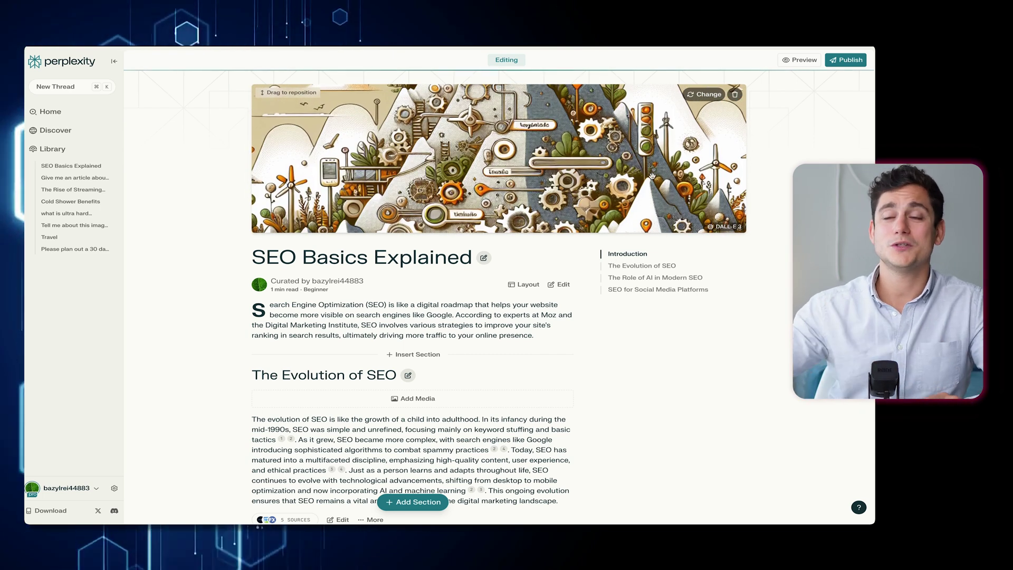
- Generate a Photorealistic custom-prompt image of a person working on their laptop and make it the cover
left_click(702, 95)
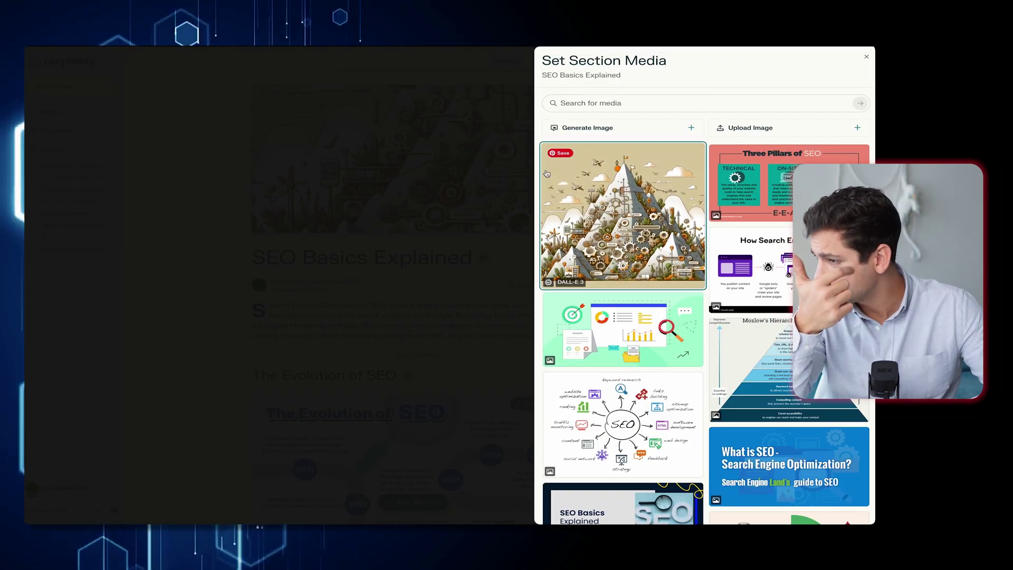
left_click(595, 129)
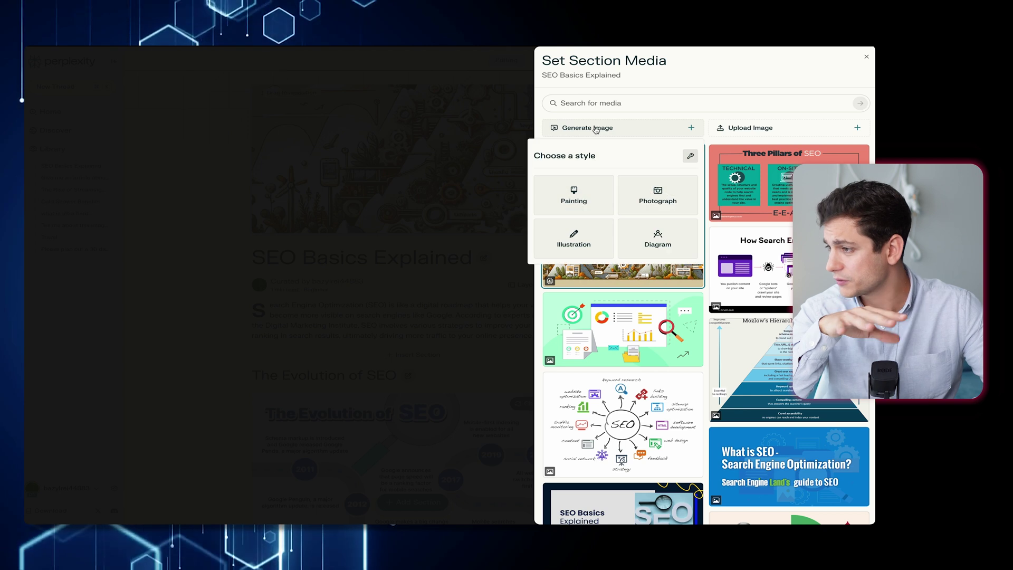
left_click(691, 156)
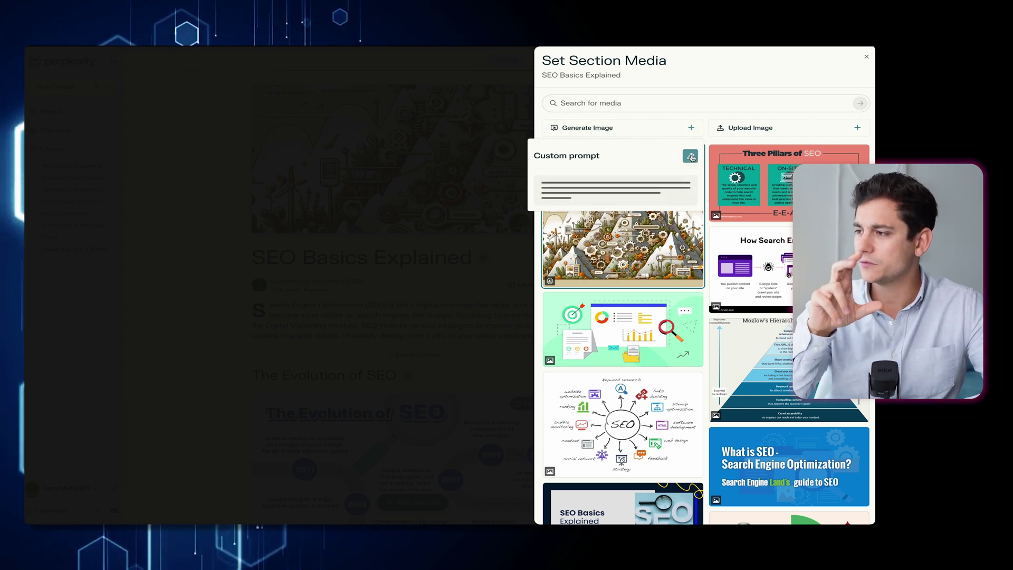
left_click(587, 195)
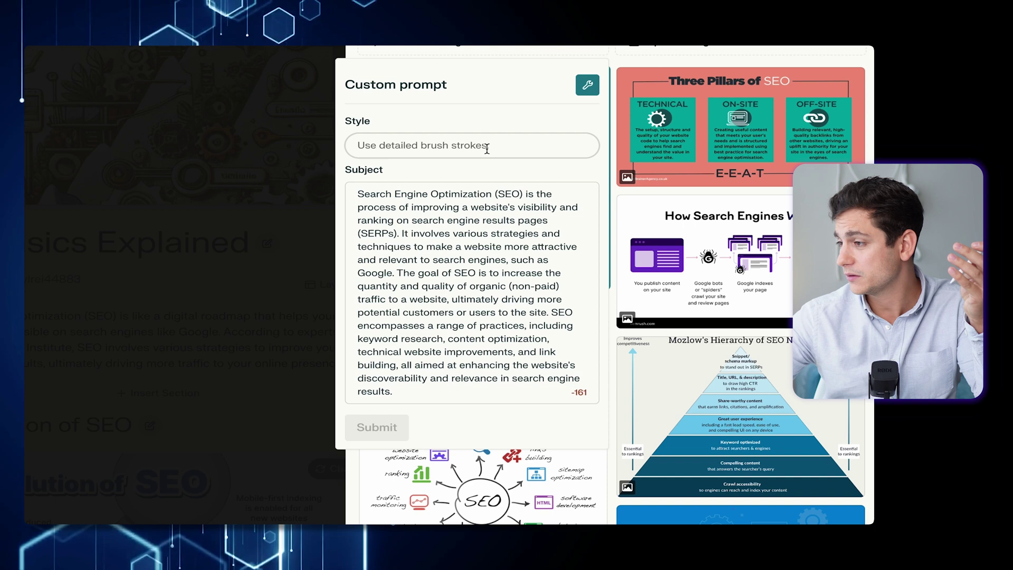
type("Photorealistic")
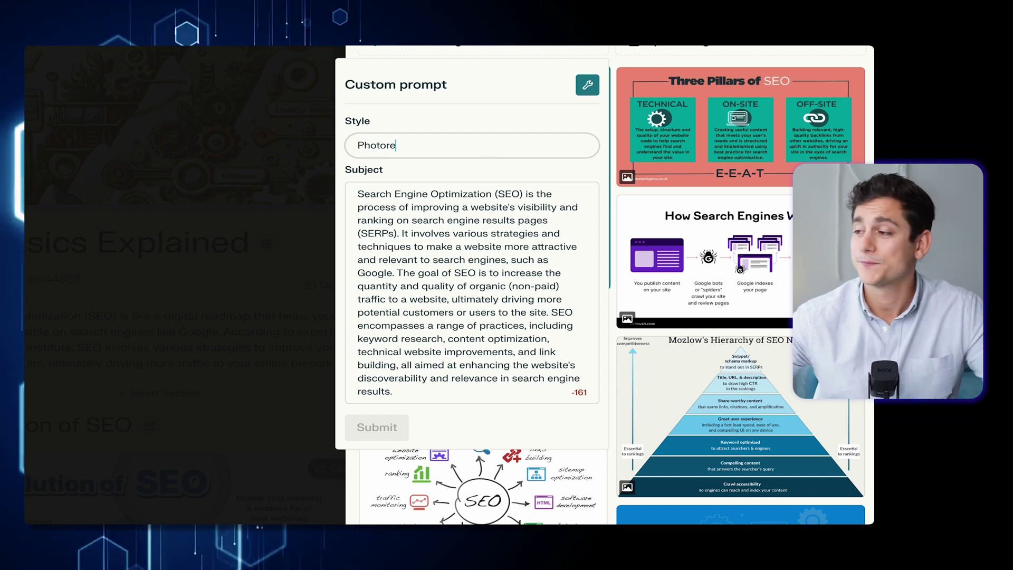
triple_click(482, 210)
type("Genera")
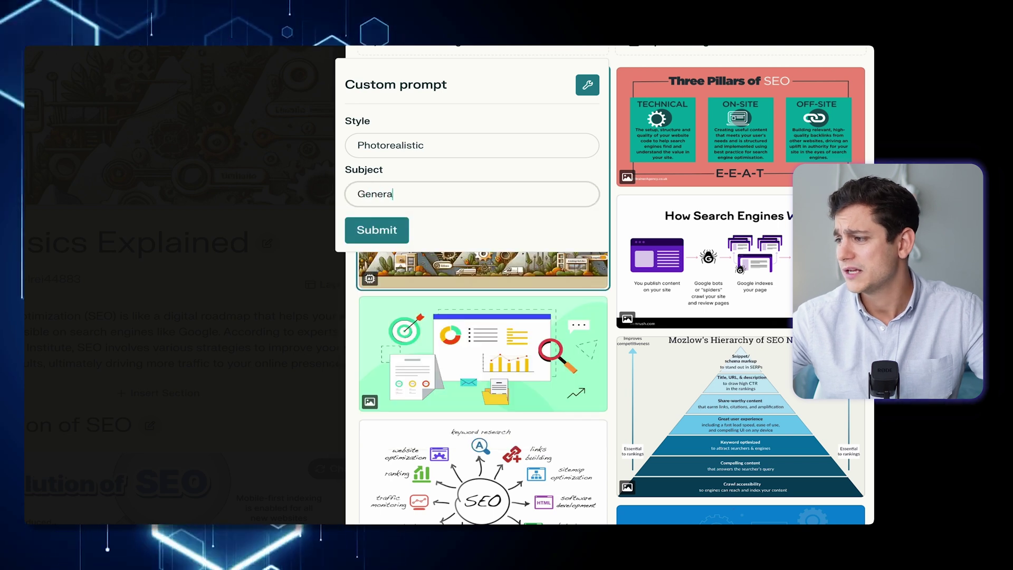
type("te an image of a person working on thei")
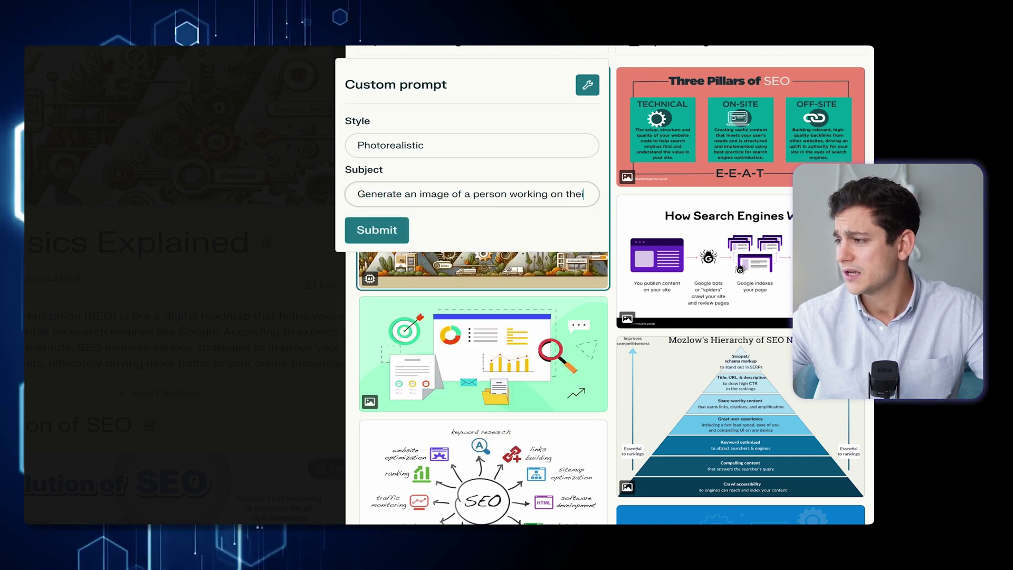
type("r laptop")
left_click(375, 245)
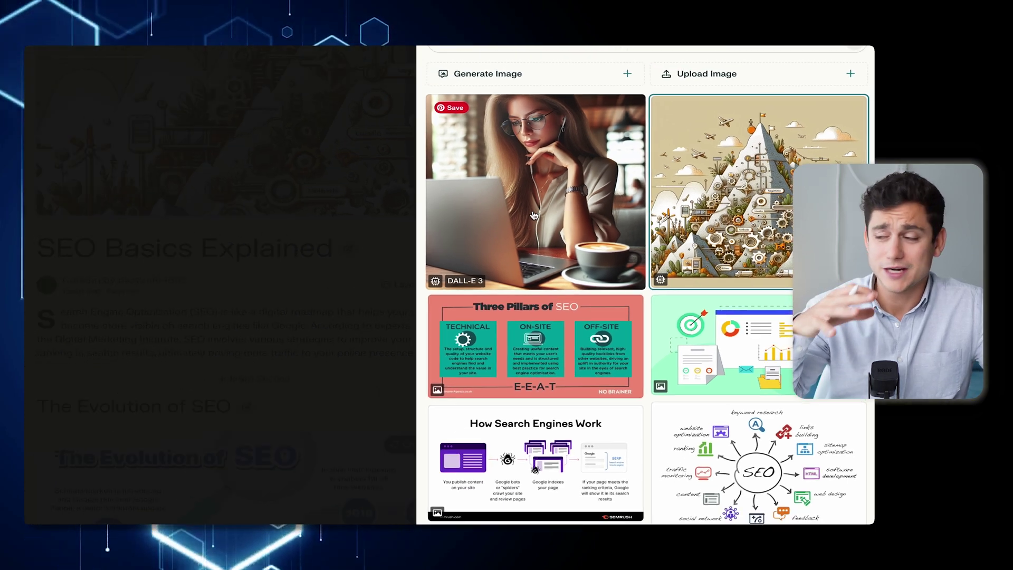
left_click(374, 256)
left_click_drag(647, 210, 665, 179)
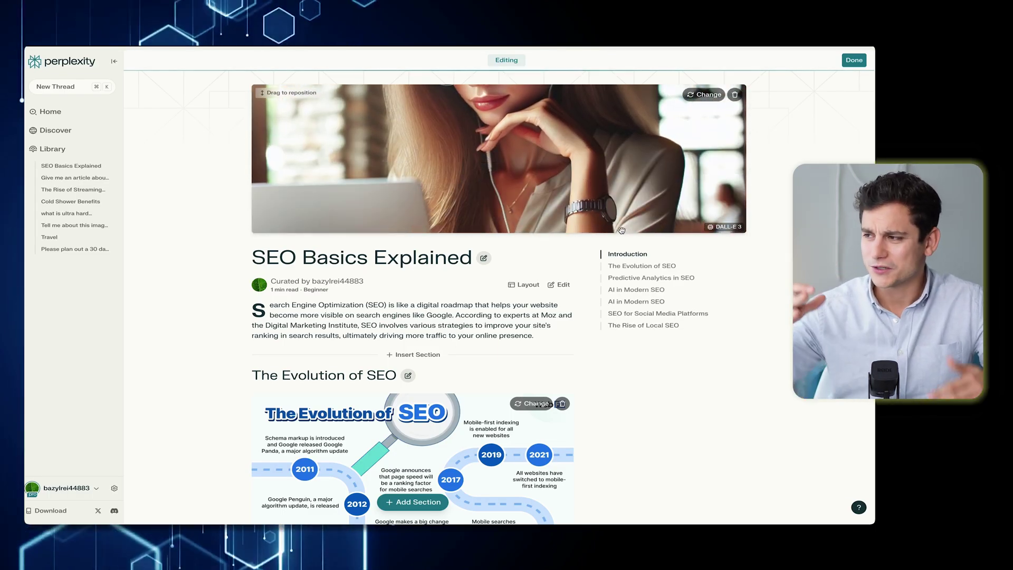
- Recenter the cover on the woman's face and add the timeline infographic to The Evolution of SEO
left_click_drag(707, 109, 639, 209)
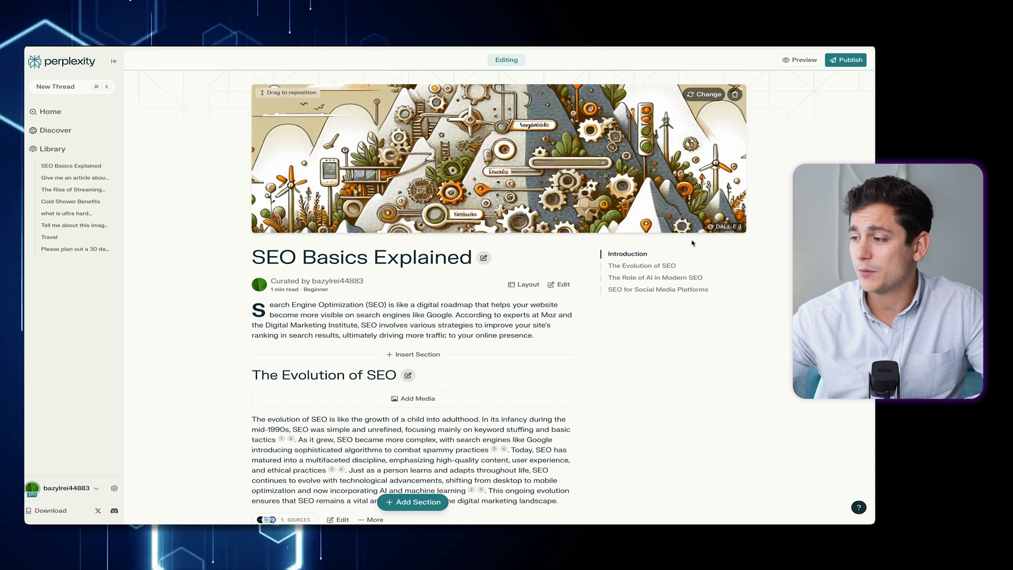
left_click(649, 266)
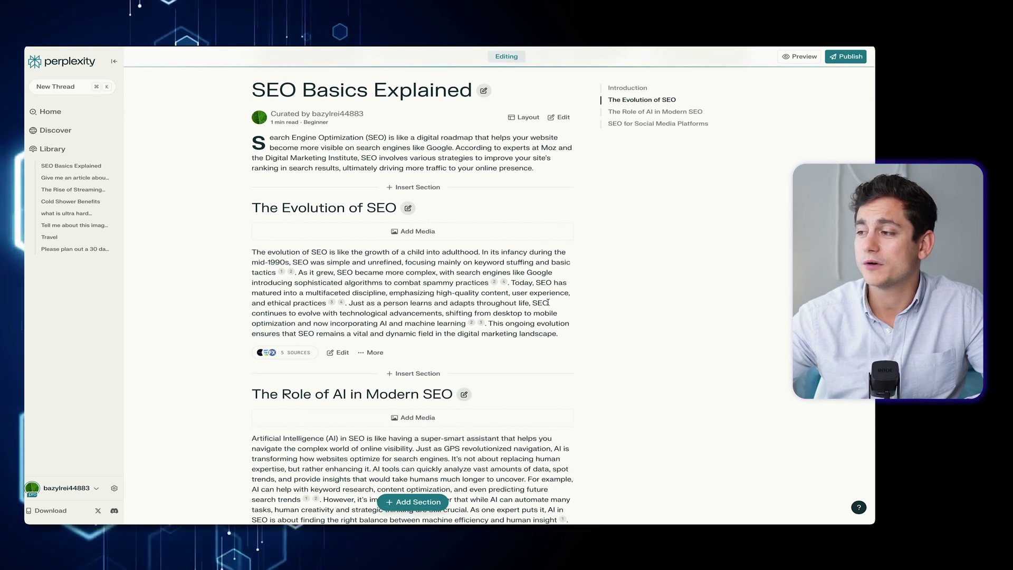
left_click(416, 233)
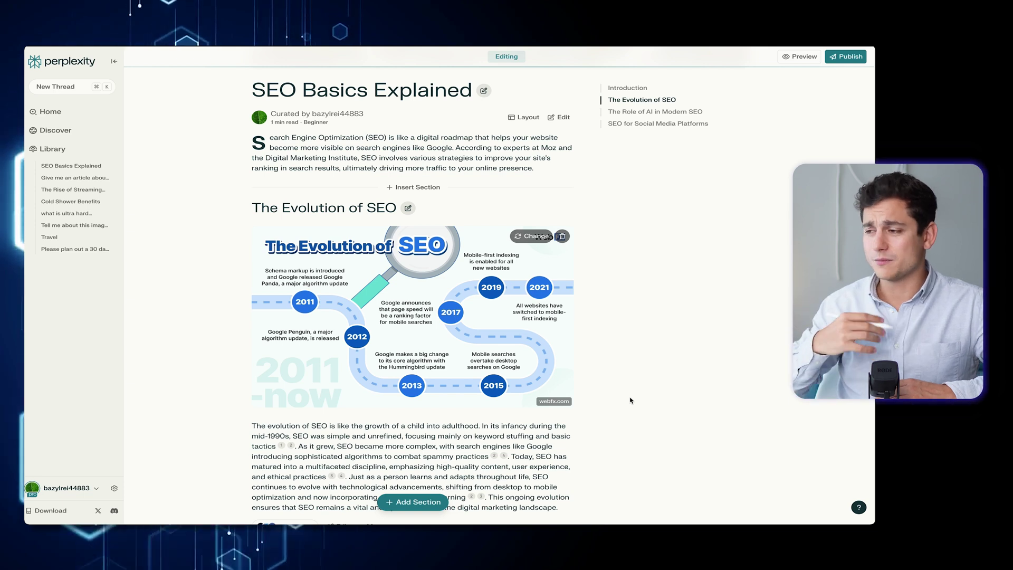
scroll(630, 400, "down", 3)
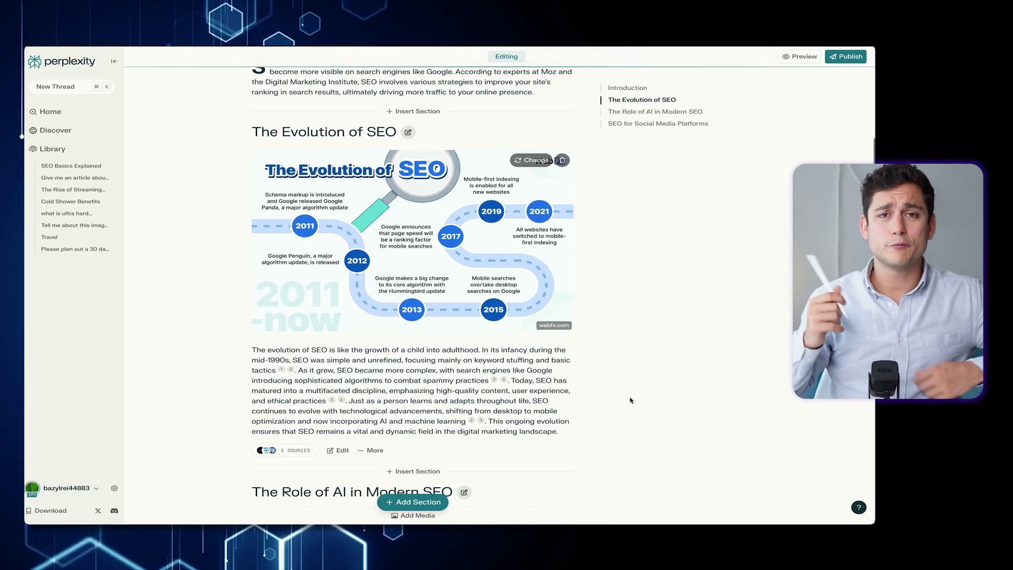
scroll(630, 400, "down", 3)
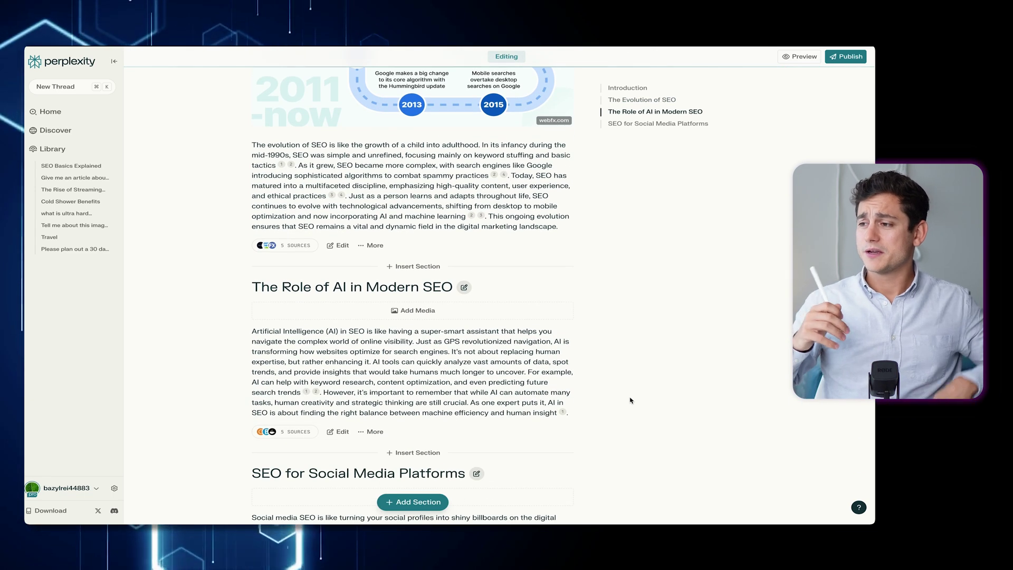
- Delete 'The Role of ' from the section title and save it as 'AI in Modern SEO'
left_click(465, 289)
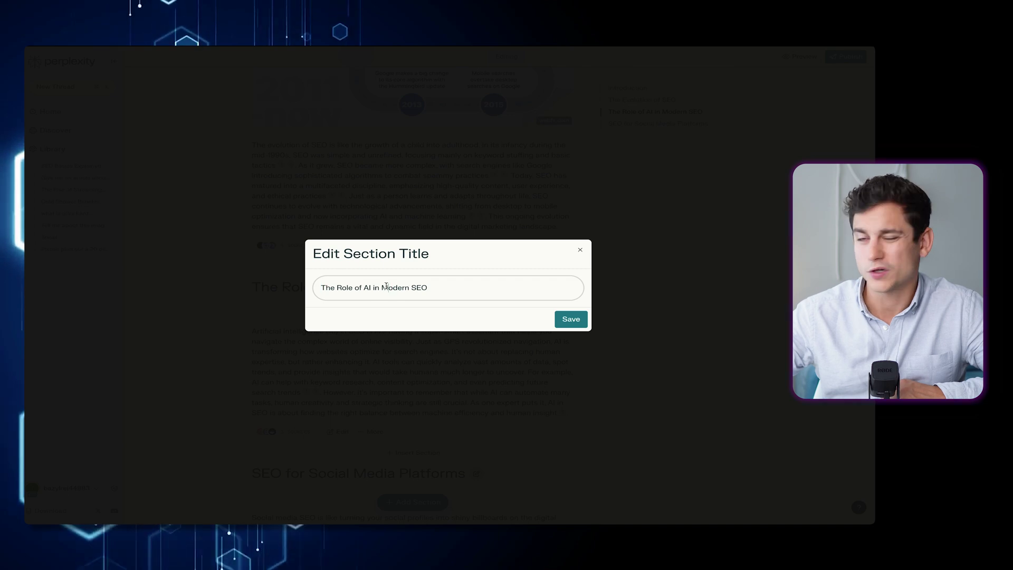
key("shift+Home")
key("BackSpace")
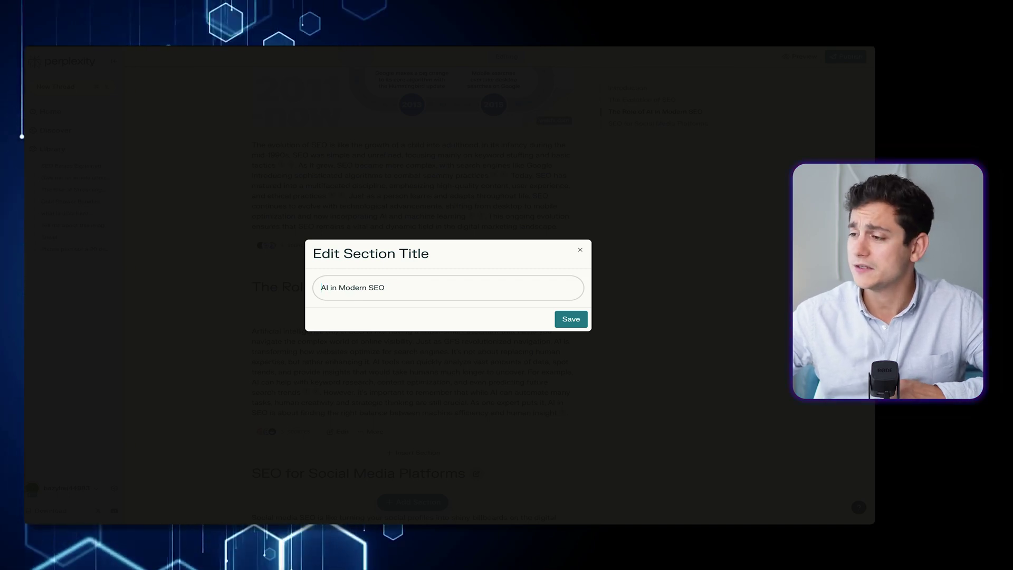
left_click(571, 318)
scroll(531, 345, "down", 1)
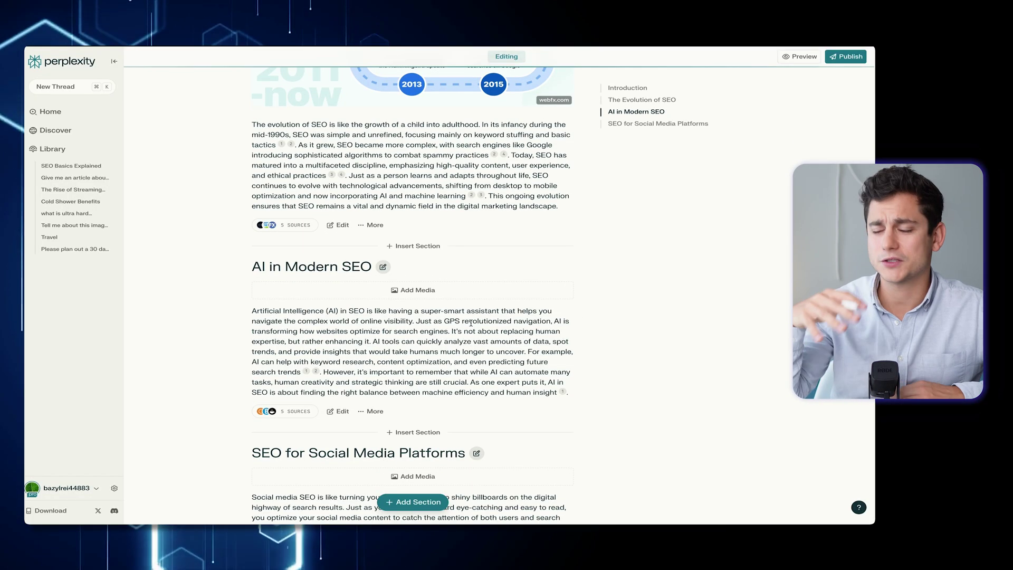
- Regenerate the AI in Modern SEO section at Detailed length with a Media + Text layout
left_click(338, 431)
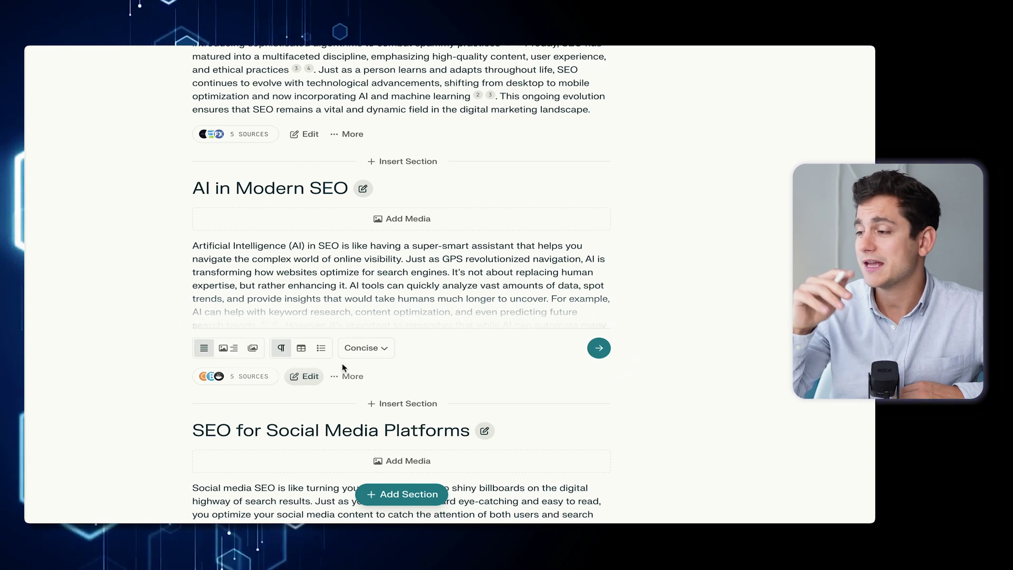
left_click(374, 350)
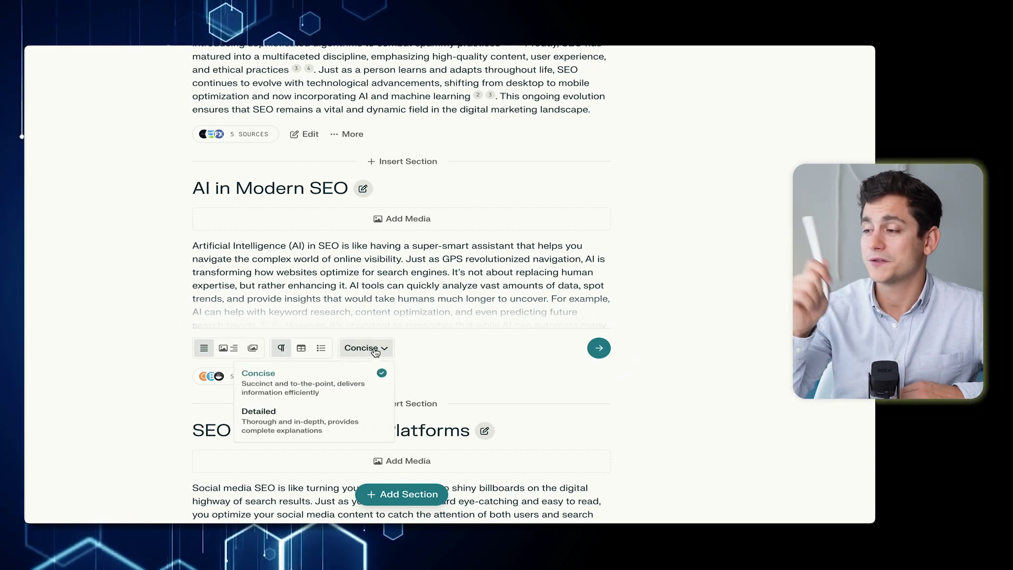
left_click(359, 422)
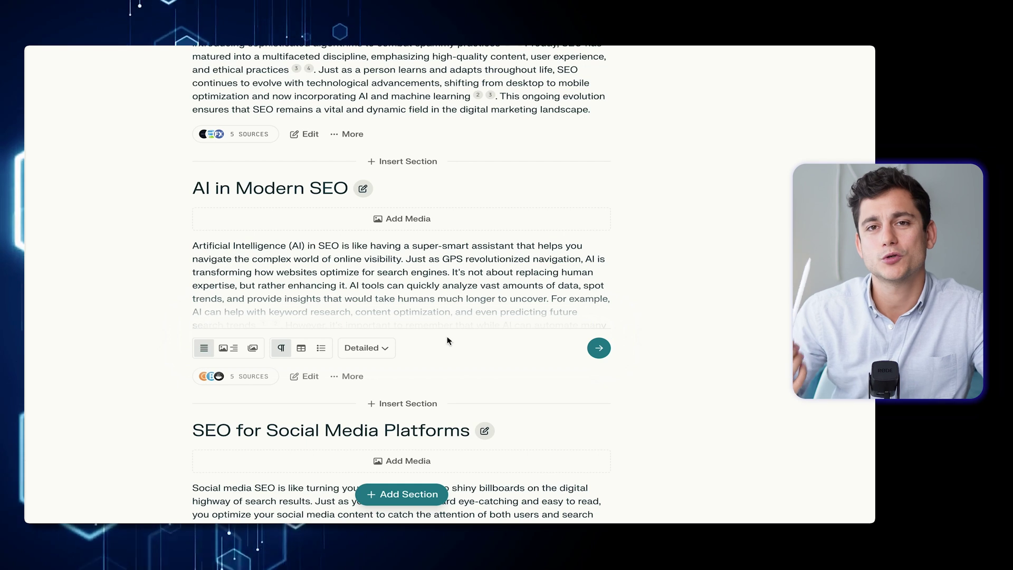
left_click(223, 349)
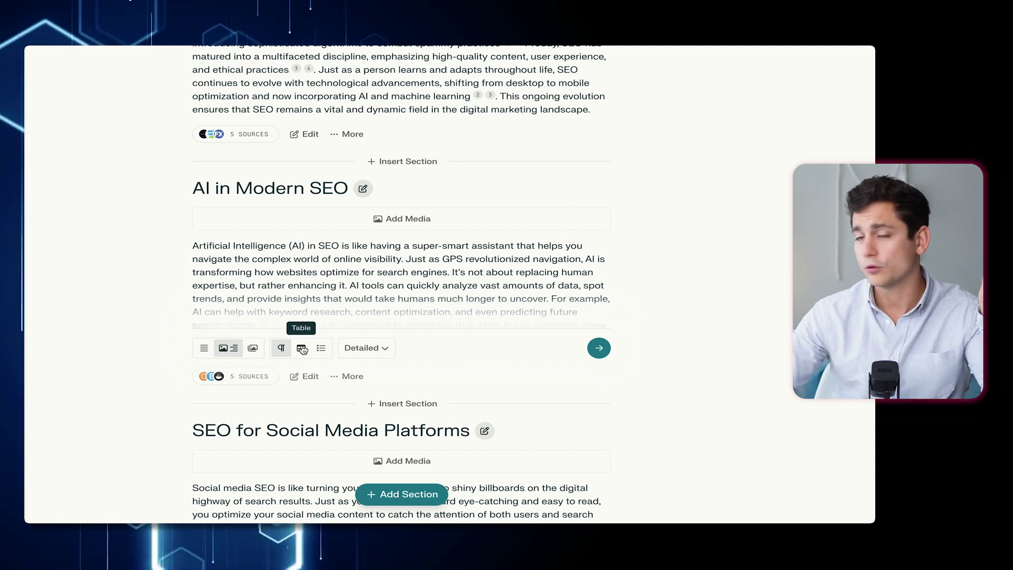
left_click(592, 352)
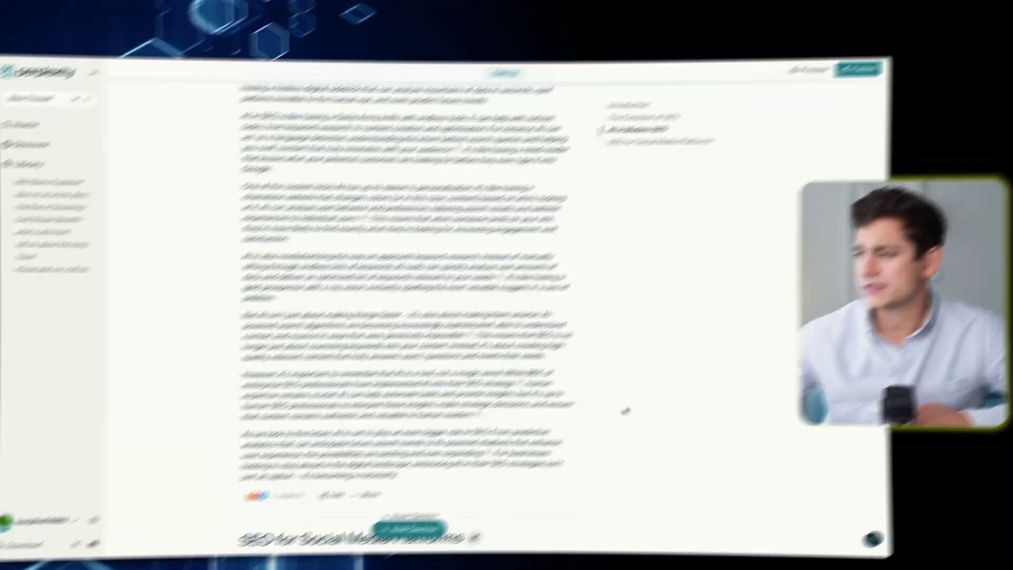
scroll(624, 388, "down", 5)
scroll(624, 388, "down", 2)
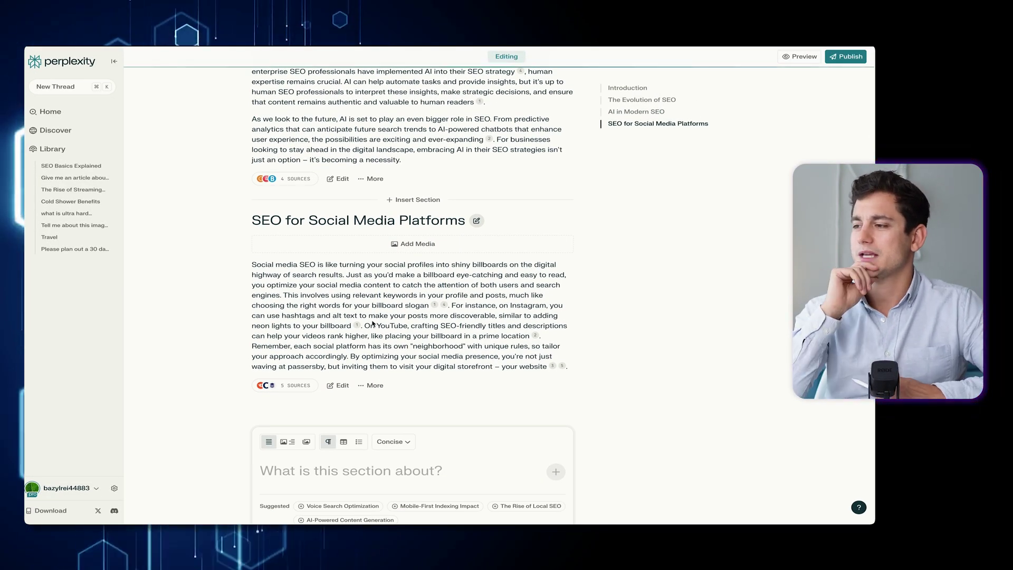
- Regenerate SEO for Social Media Platforms with a per-platform best-practices table and review it
left_click(340, 385)
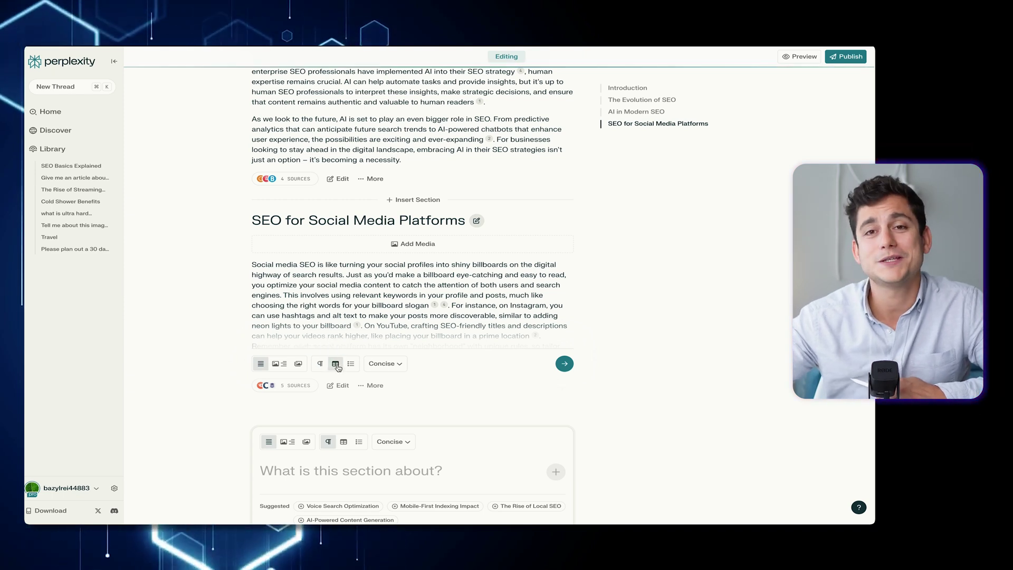
left_click(564, 363)
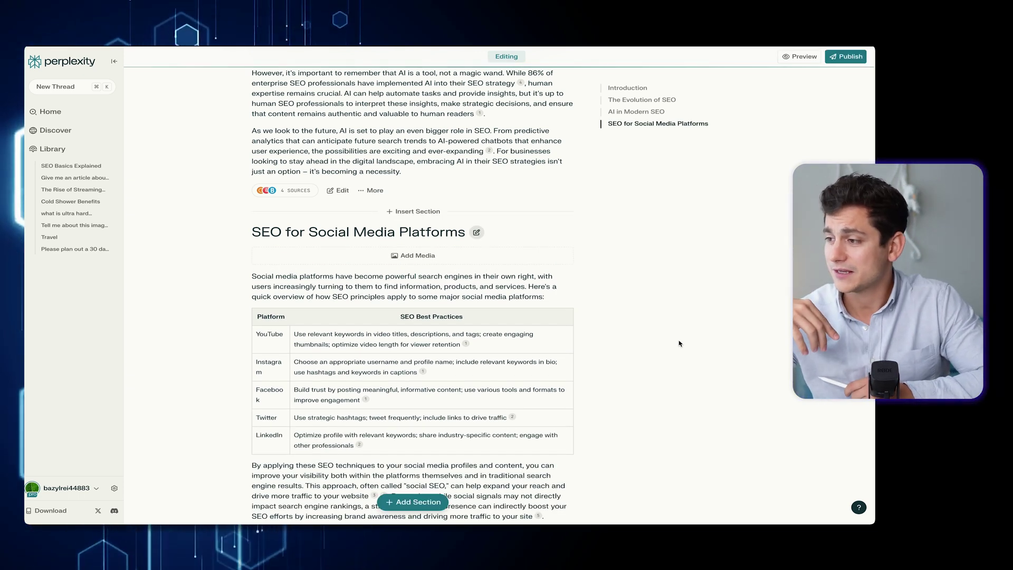
scroll(679, 343, "down", 2)
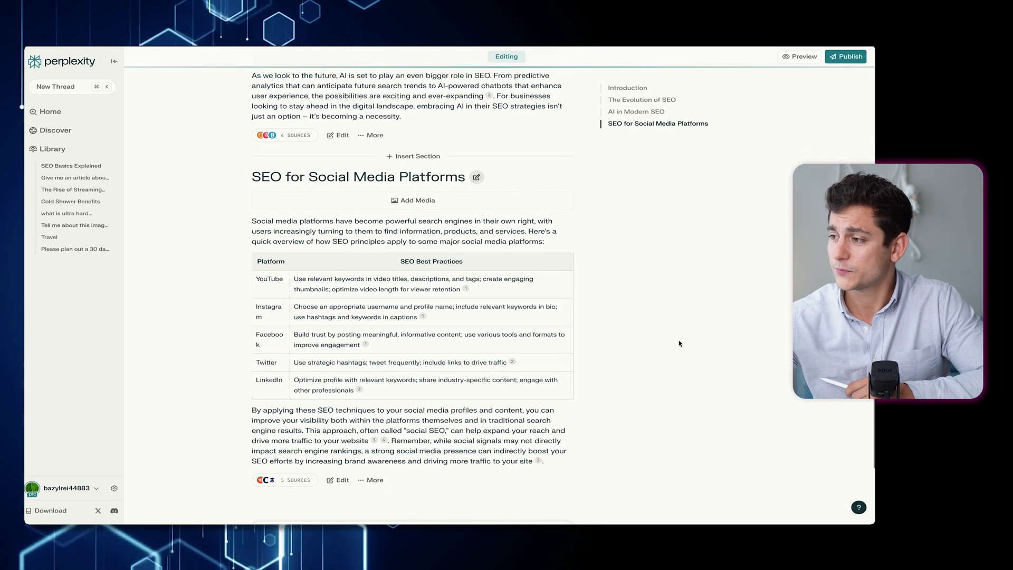
scroll(679, 344, "down", 6)
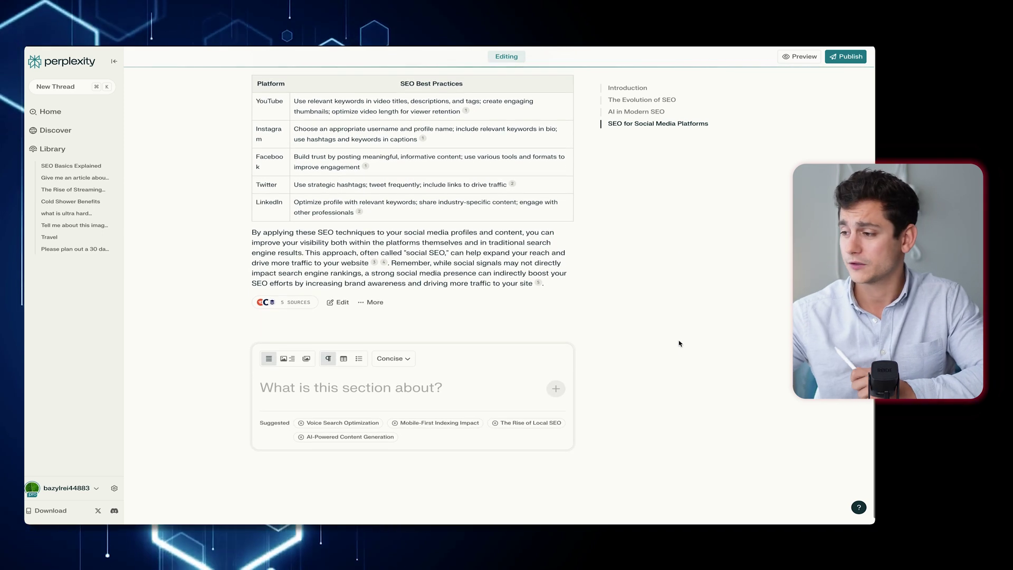
scroll(679, 344, "down", 1)
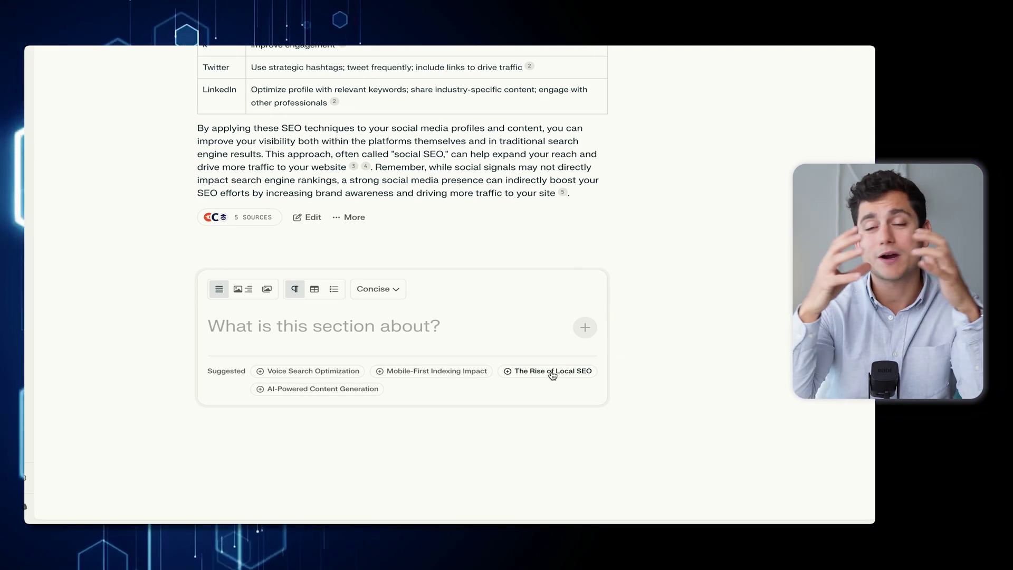
- Add the suggested 'The Rise of Local SEO' section at the end of the page
left_click(554, 369)
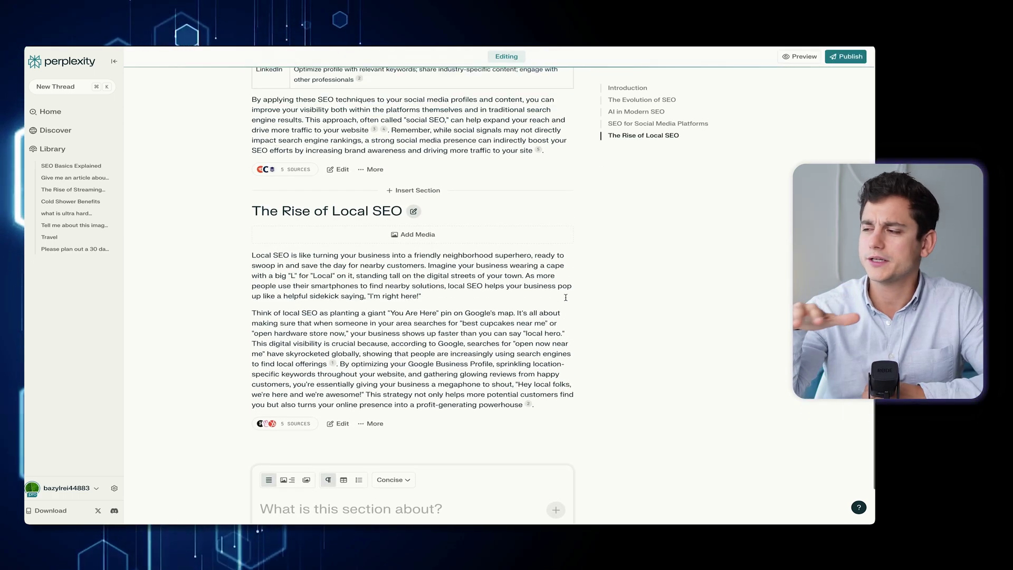
scroll(566, 298, "up", 10)
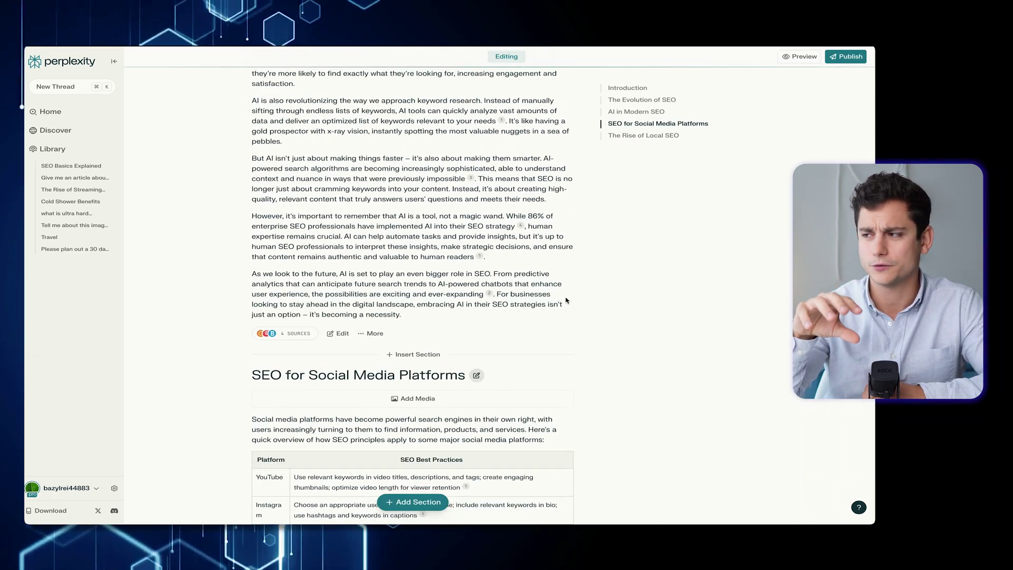
scroll(565, 300, "up", 12)
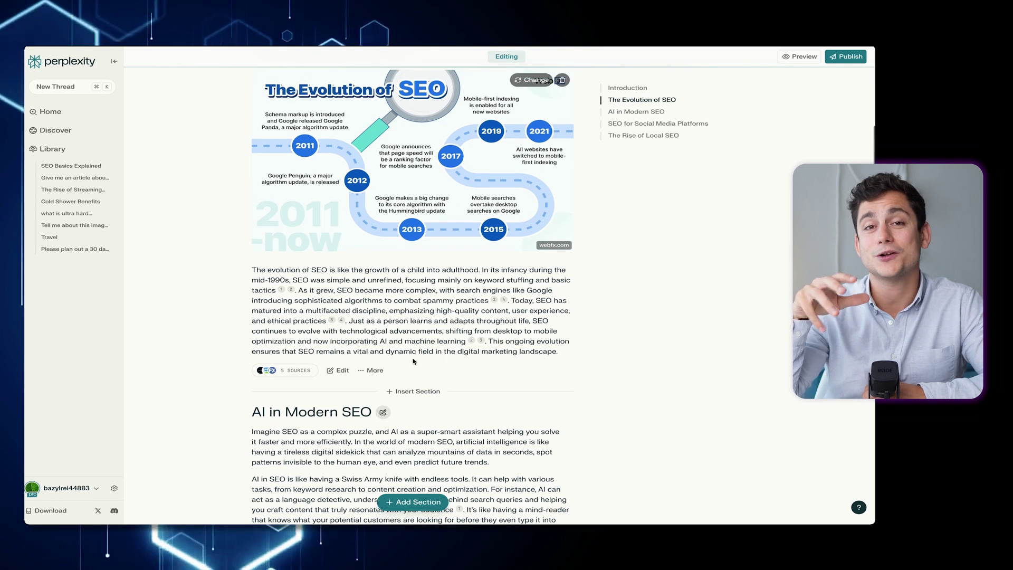
- Insert a bulleted 'Predictive Analytics in SEO' section above AI in Modern SEO
left_click(413, 391)
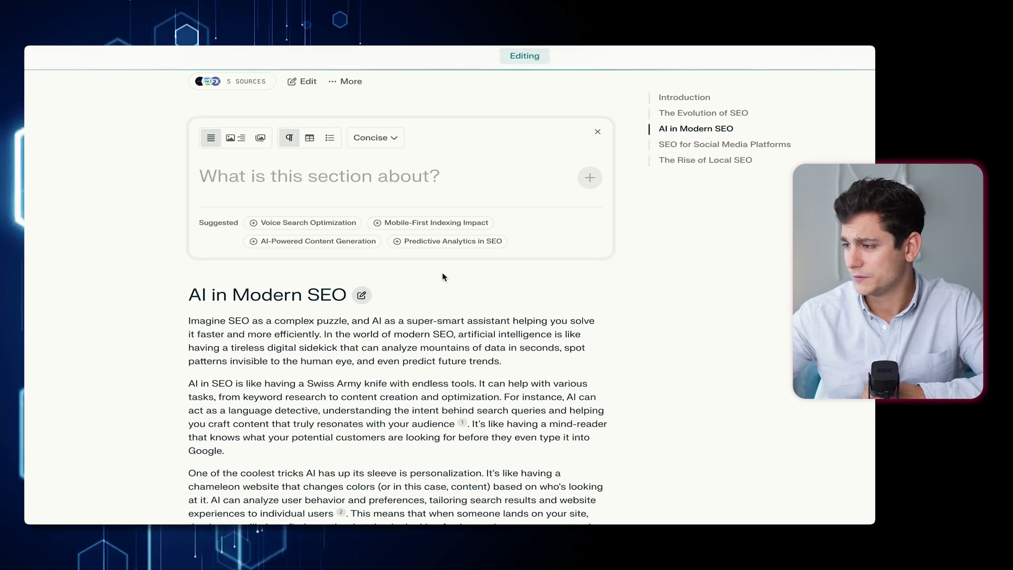
left_click(451, 242)
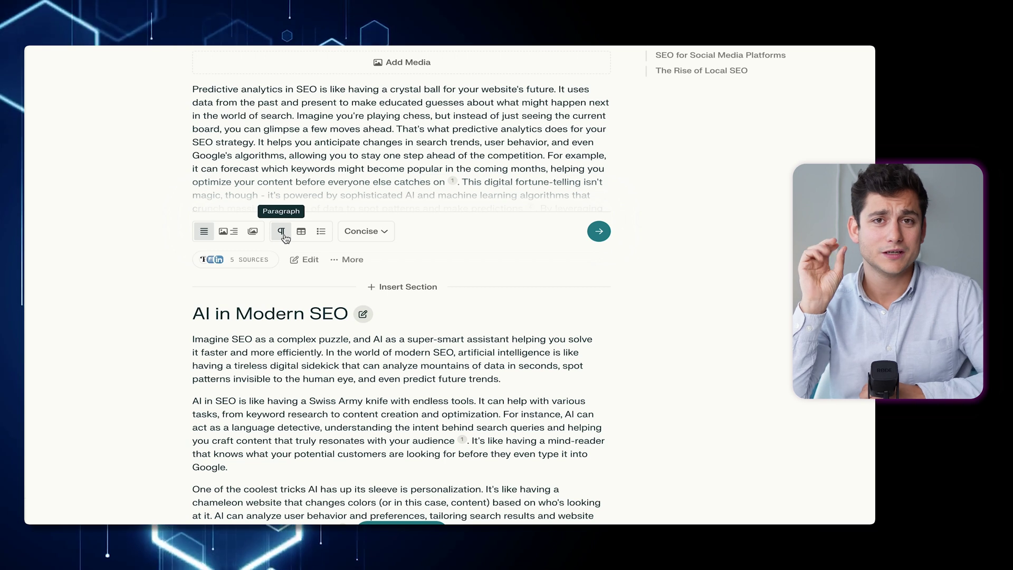
left_click(321, 232)
left_click(599, 231)
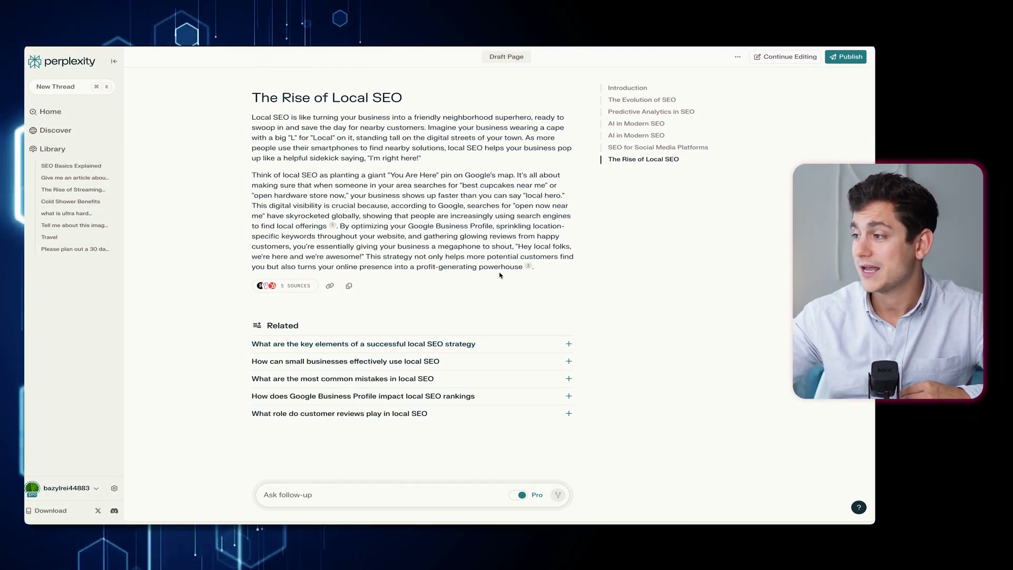
- Publish 'SEO Basics Explained', dismiss the published notice, and open an incognito window
scroll(774, 173, "up", 10)
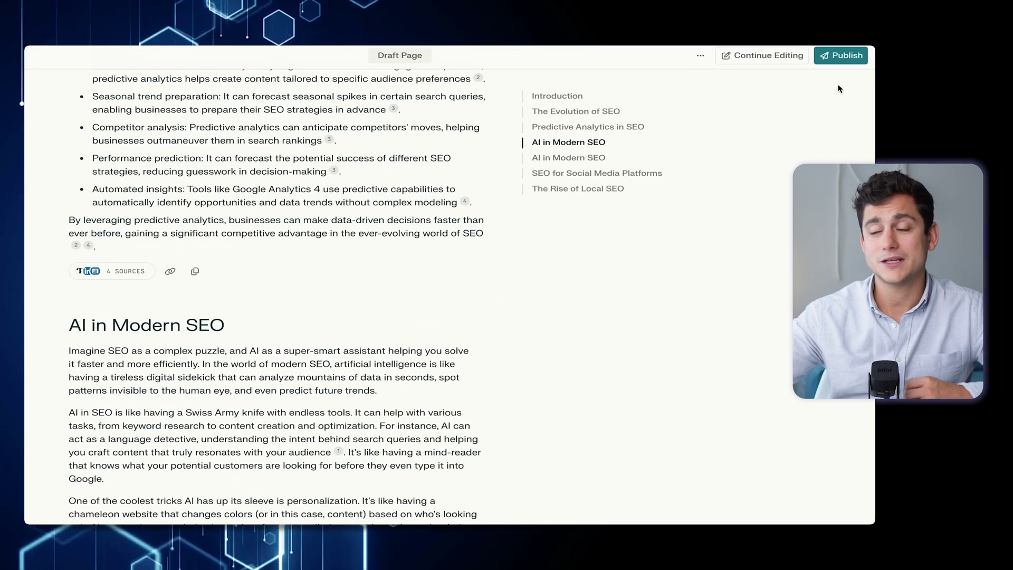
left_click(850, 54)
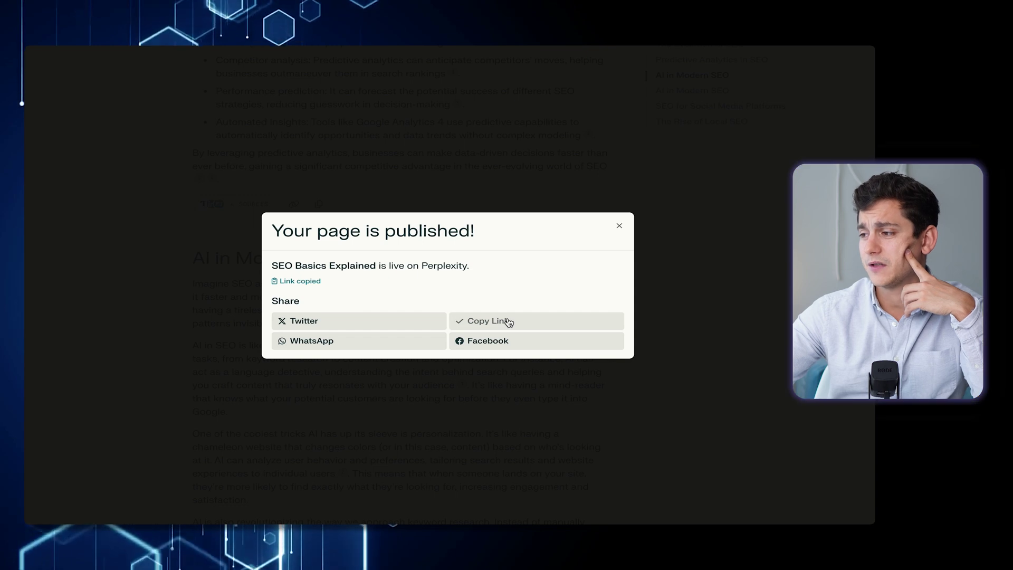
left_click(468, 147)
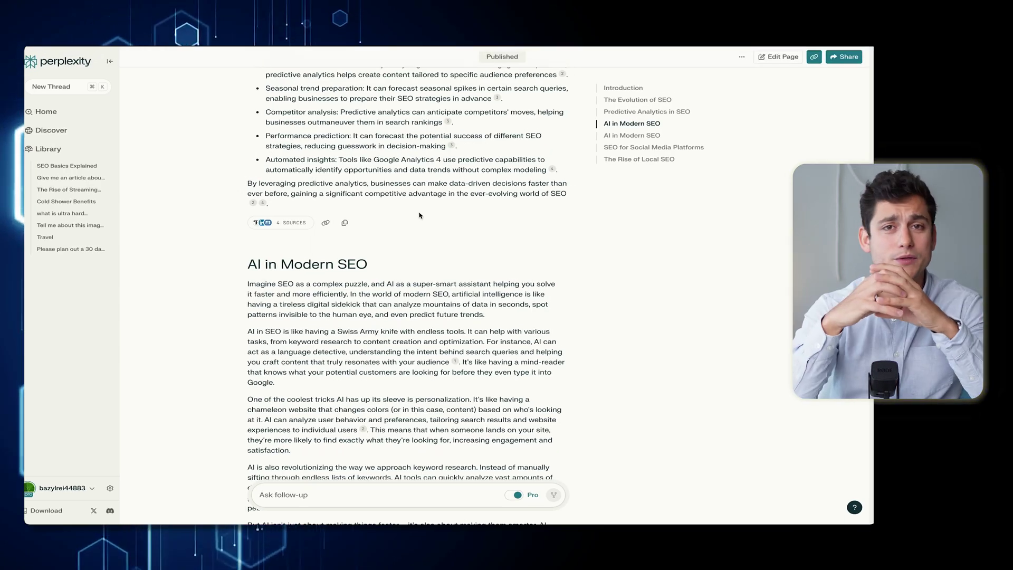
key("super+shift+n")
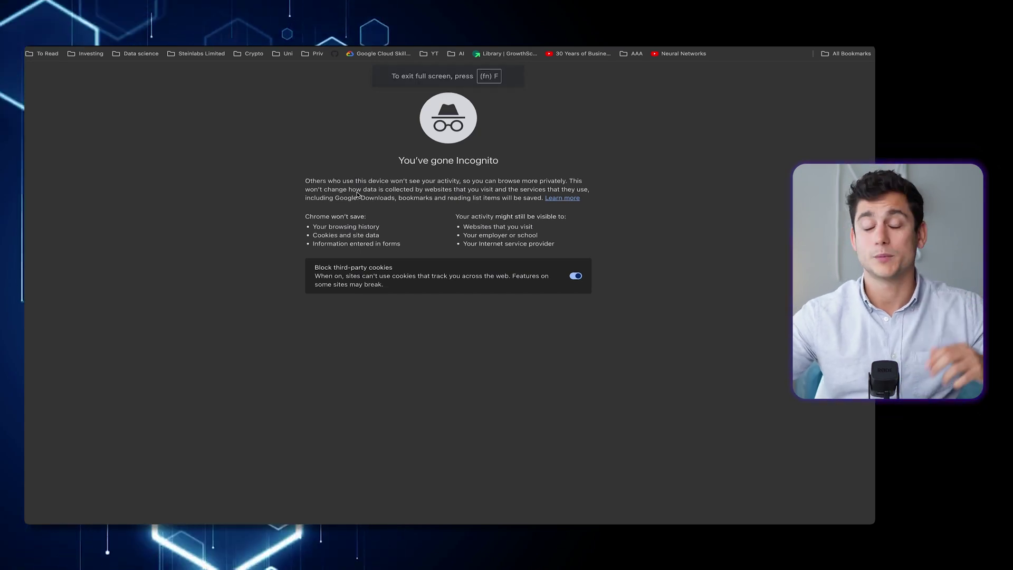
- Load the published page's pasted link in the incognito window and accept all cookies
key("ctrl+super+f")
type("https://www.perplexity.ai/page/seo-basics-explained-V0bIGrEMT9K3TnDQXF0mxA")
key("Return")
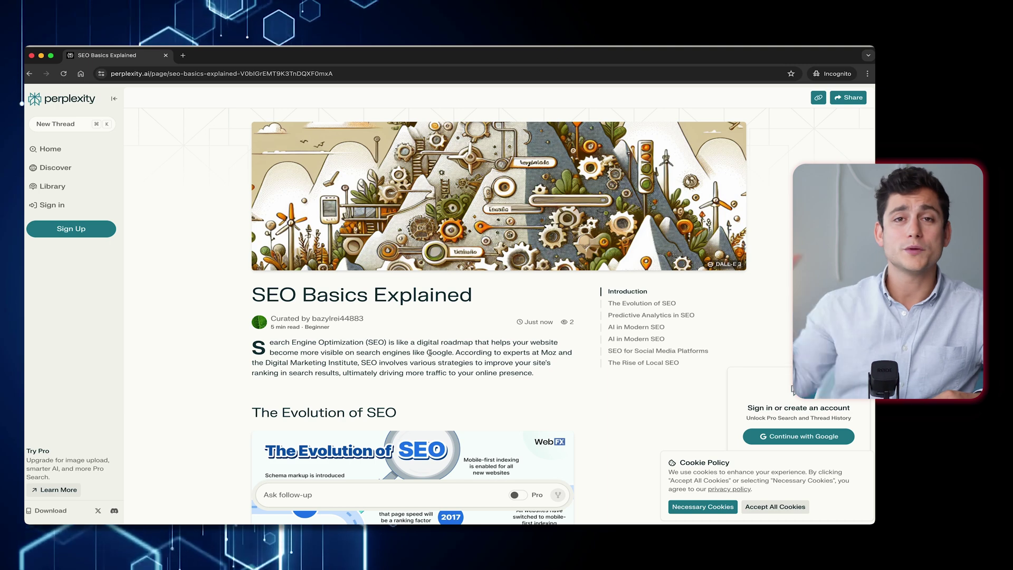
scroll(430, 352, "down", 2)
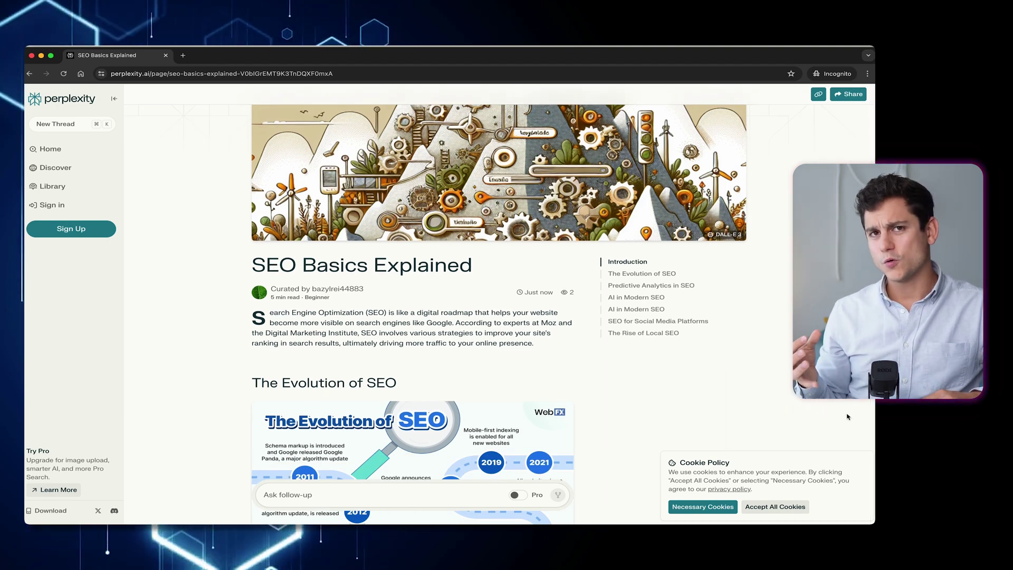
left_click(762, 508)
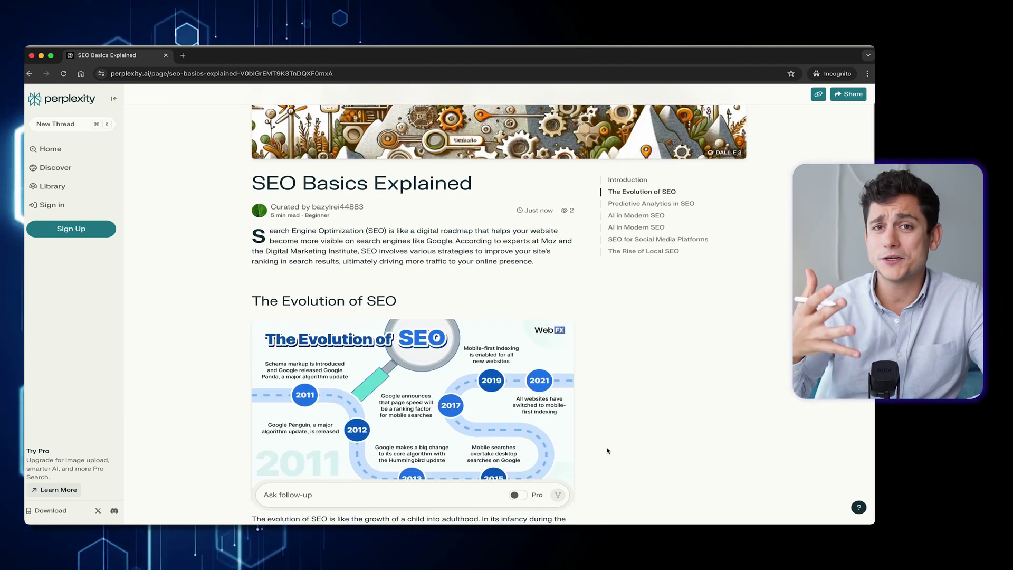
- Review the published page contents and copy its share link
scroll(607, 450, "down", 10)
scroll(607, 450, "down", 20)
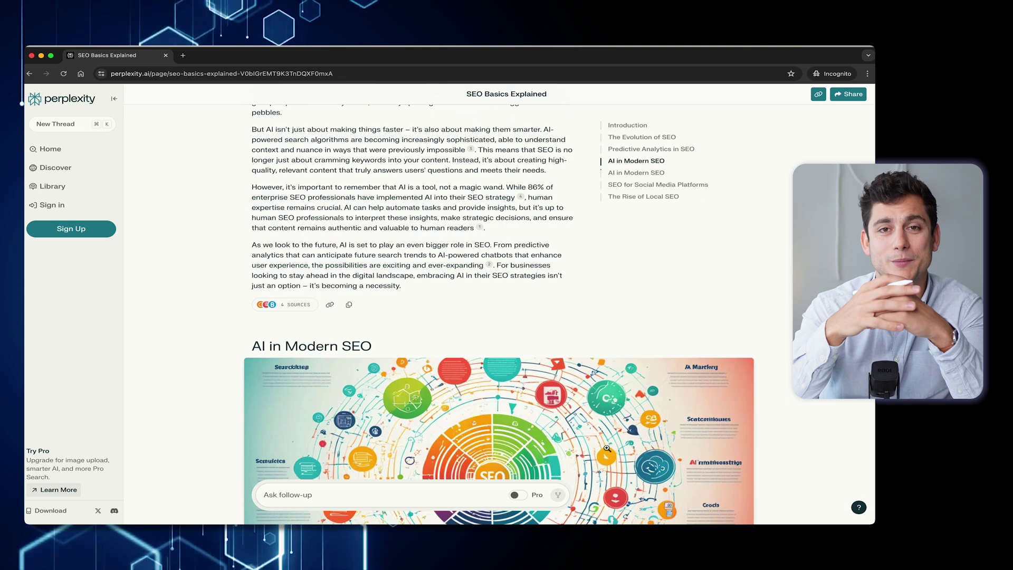
scroll(607, 450, "down", 20)
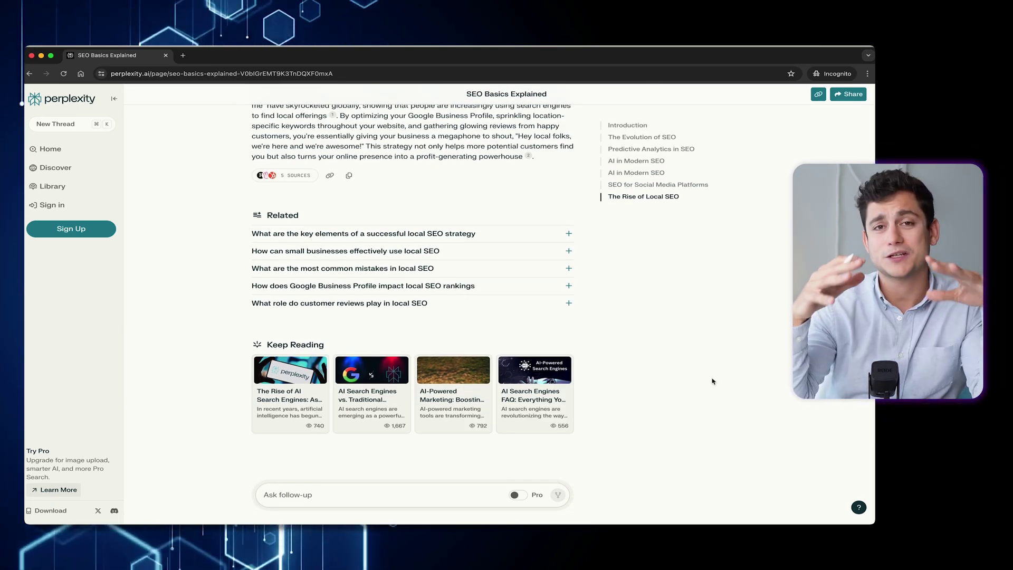
scroll(711, 381, "up", 20)
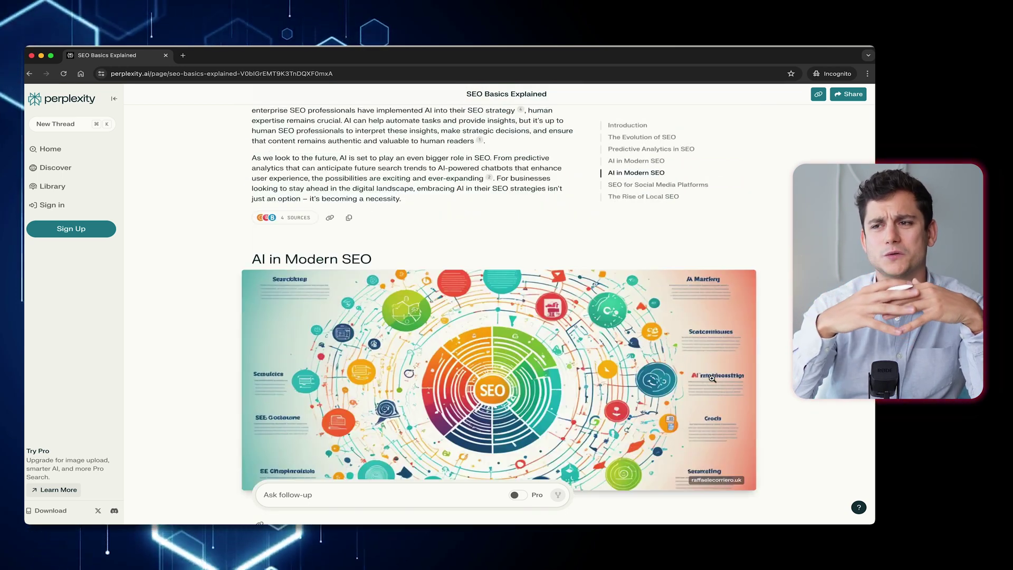
scroll(712, 381, "up", 20)
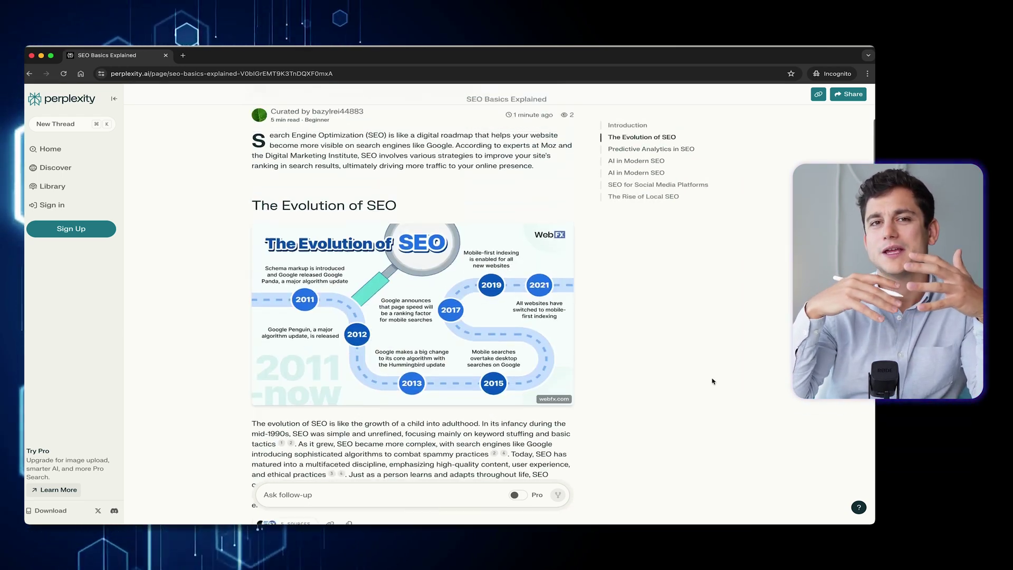
scroll(714, 380, "up", 3)
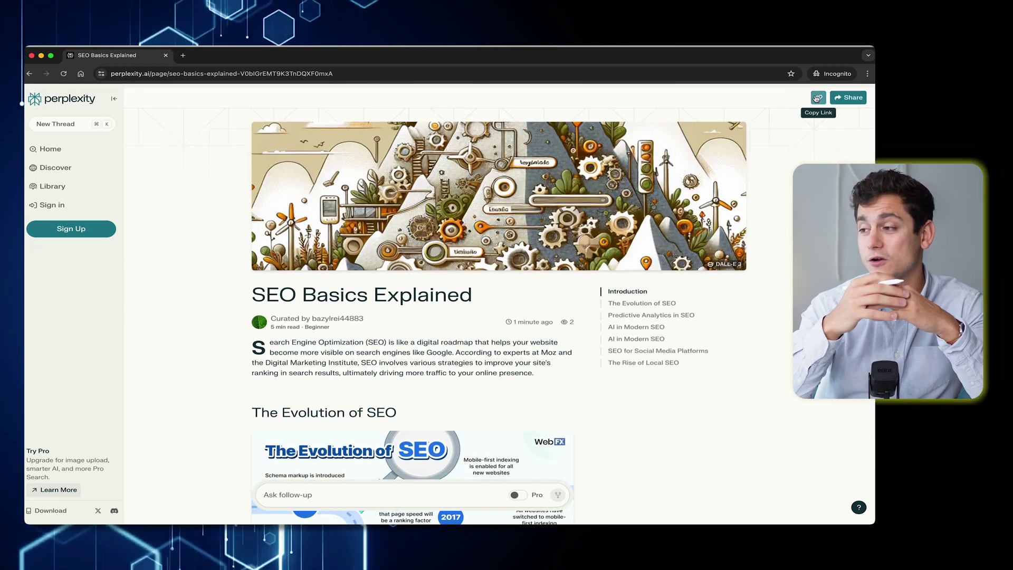
left_click(817, 98)
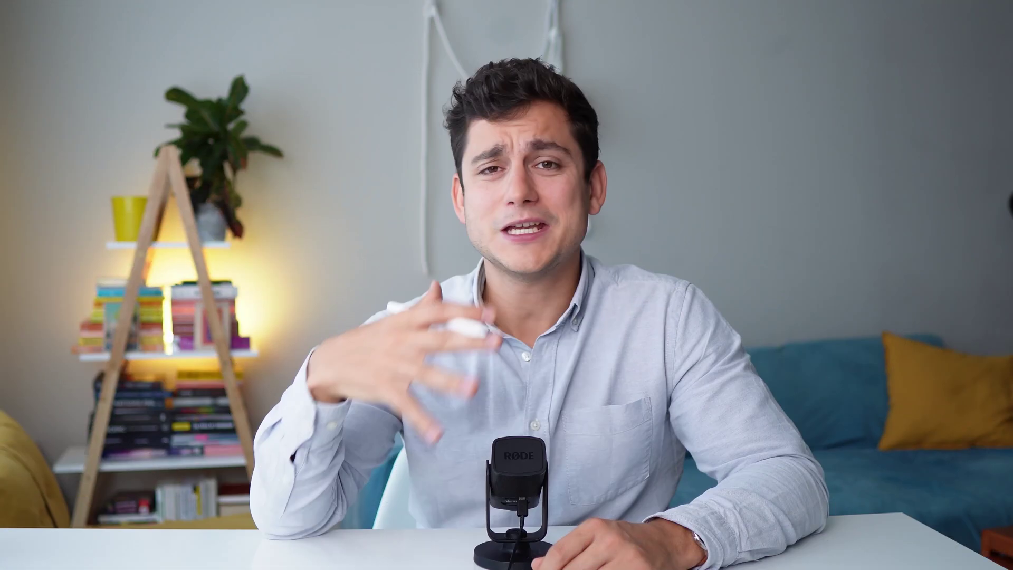